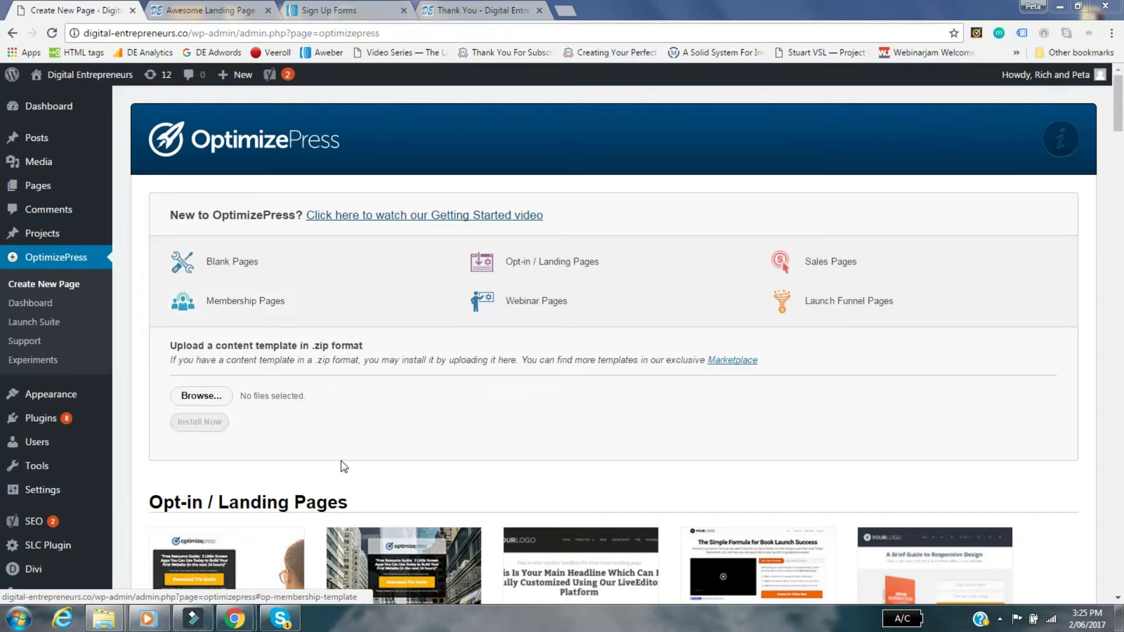
Look over the Opt-in / Landing Pages template grid before heading to the OptimizePress Dashboard
{"action": "scroll", "coordinate": [1096, 351], "scroll_direction": "down", "scroll_amount": 9}
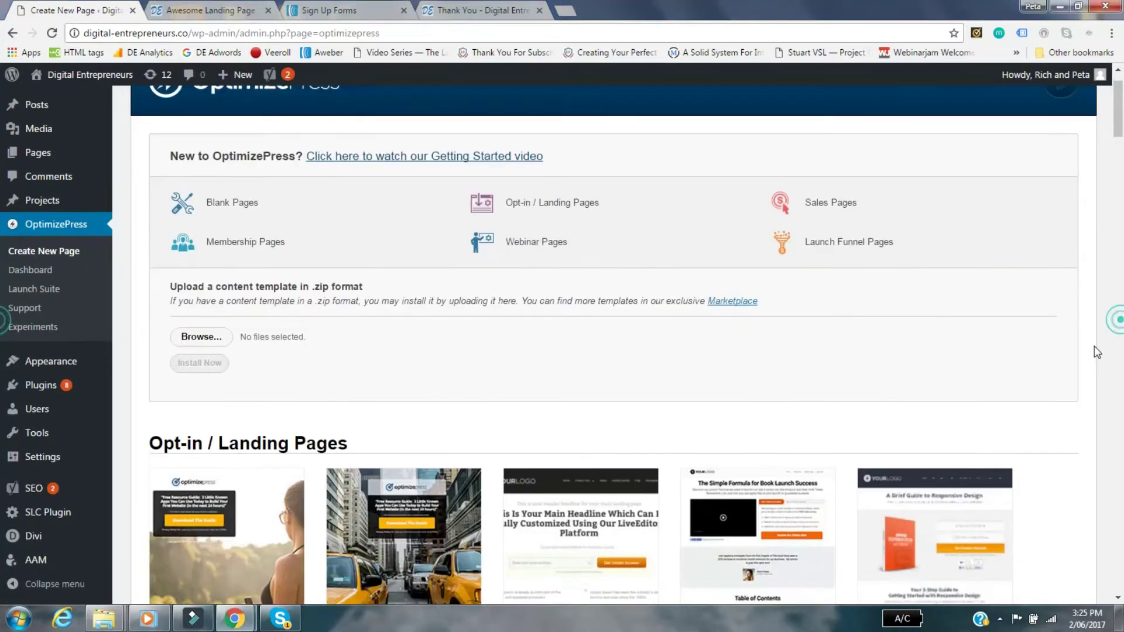
{"action": "scroll", "coordinate": [695, 472], "scroll_direction": "up", "scroll_amount": 6}
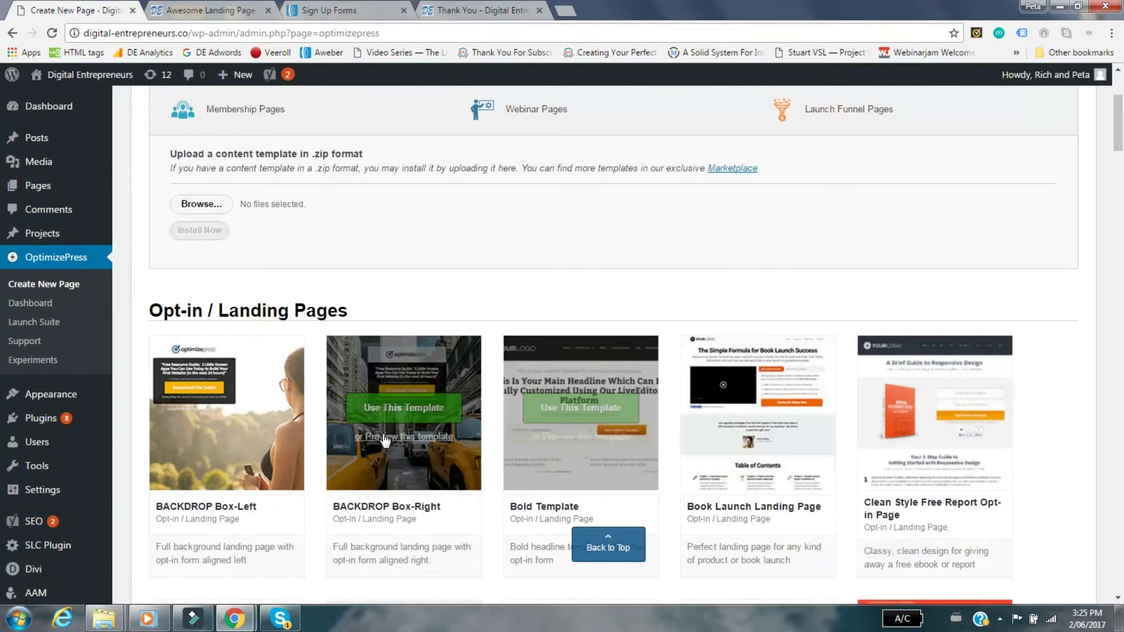
{"action": "scroll", "coordinate": [310, 480], "scroll_direction": "down", "scroll_amount": 8}
{"action": "scroll", "coordinate": [304, 510], "scroll_direction": "down", "scroll_amount": 8}
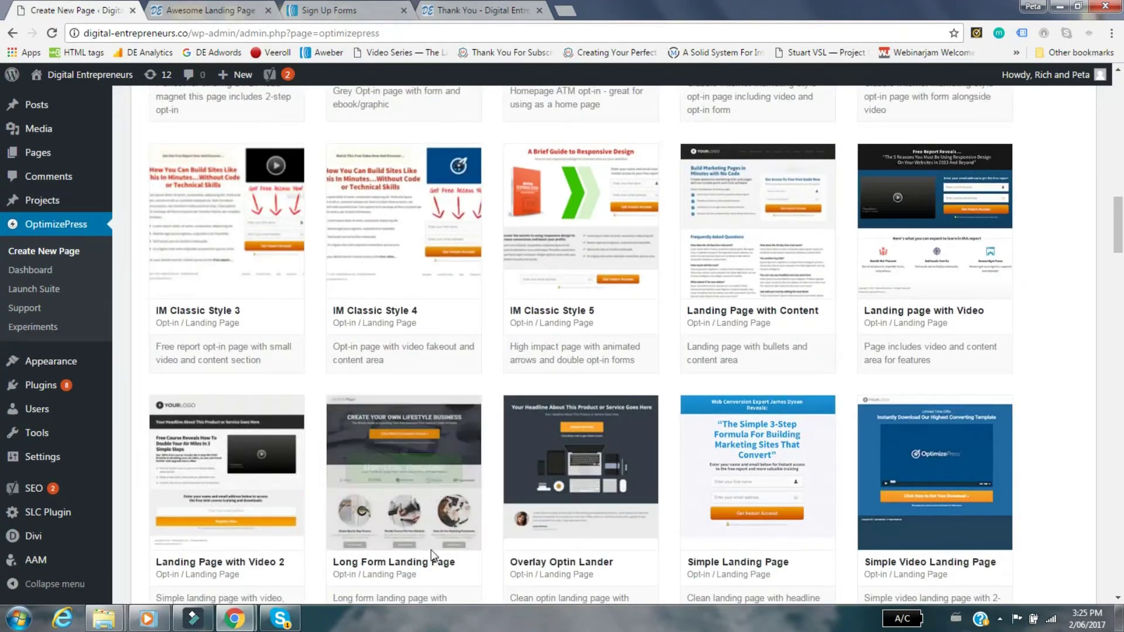
{"action": "scroll", "coordinate": [421, 527], "scroll_direction": "up", "scroll_amount": 15}
{"action": "scroll", "coordinate": [427, 496], "scroll_direction": "up", "scroll_amount": 5}
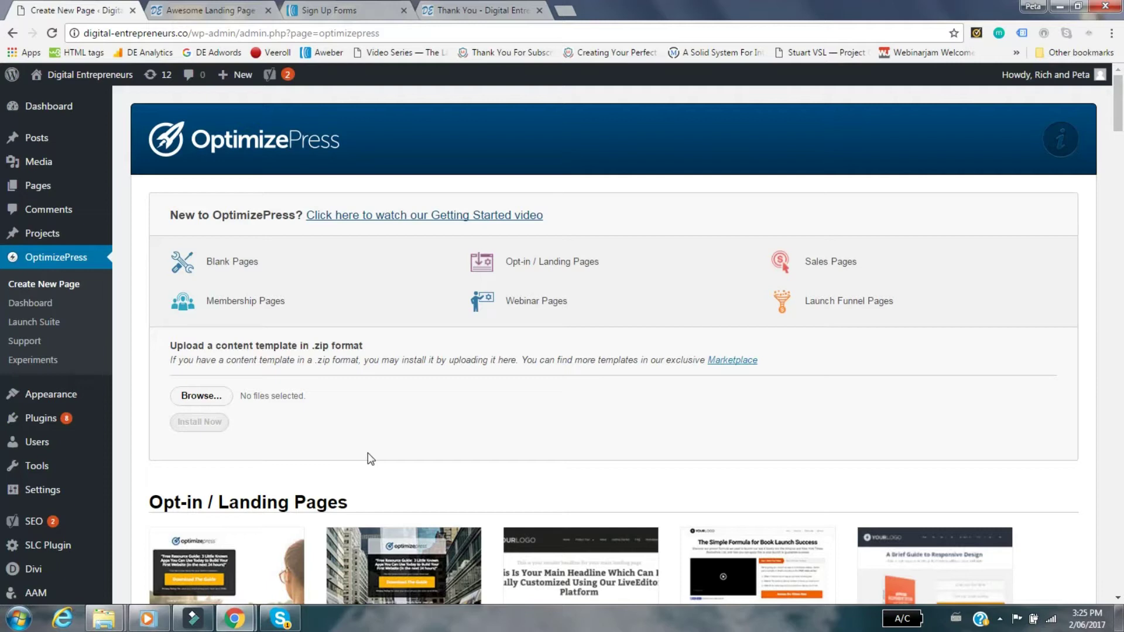
{"action": "mouse_move", "coordinate": [70, 394]}
{"action": "mouse_move", "coordinate": [13, 80]}
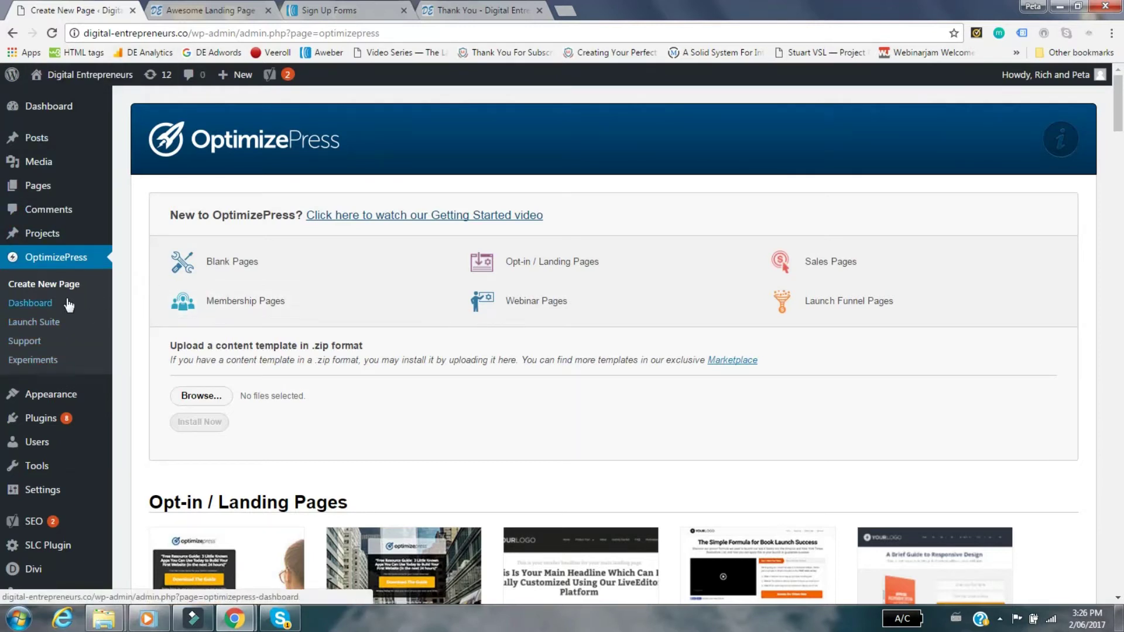
Show the Dashboard's Email Marketing Services and browse providers like ActiveCampaign, AWeber and MailChimp
{"action": "left_click", "coordinate": [34, 305]}
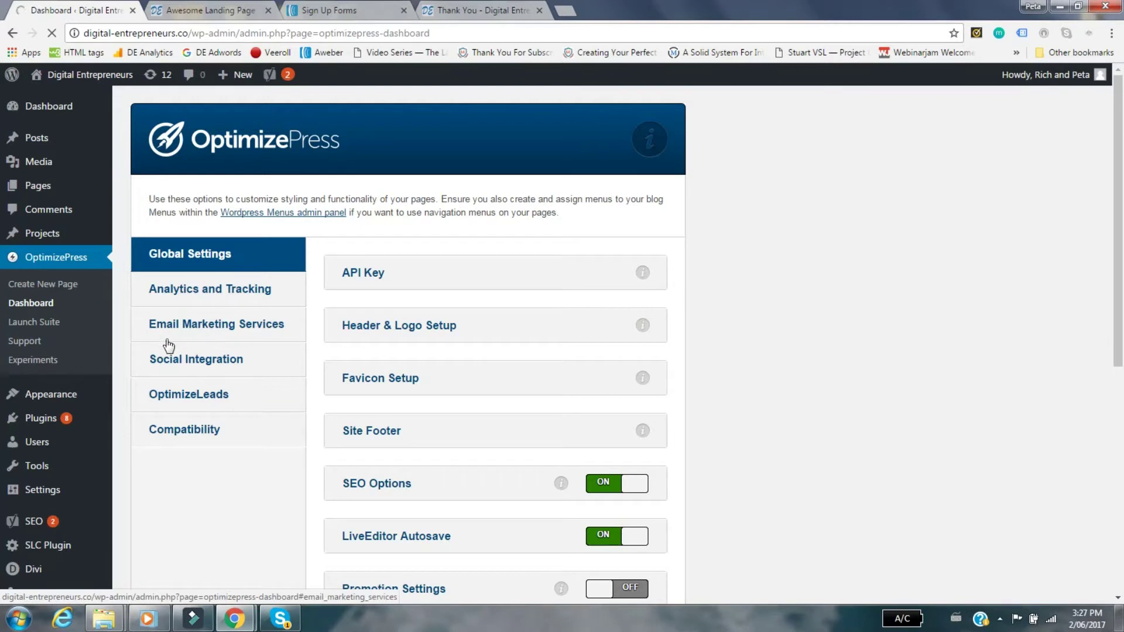
{"action": "left_click", "coordinate": [261, 330]}
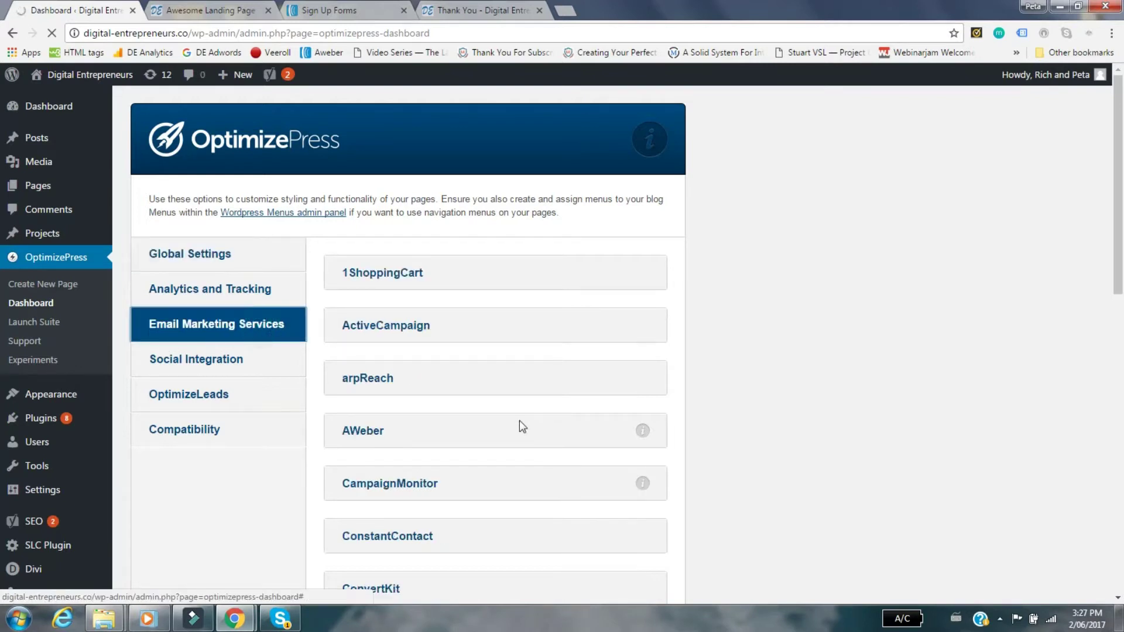
{"action": "scroll", "coordinate": [414, 445], "scroll_direction": "down", "scroll_amount": 7}
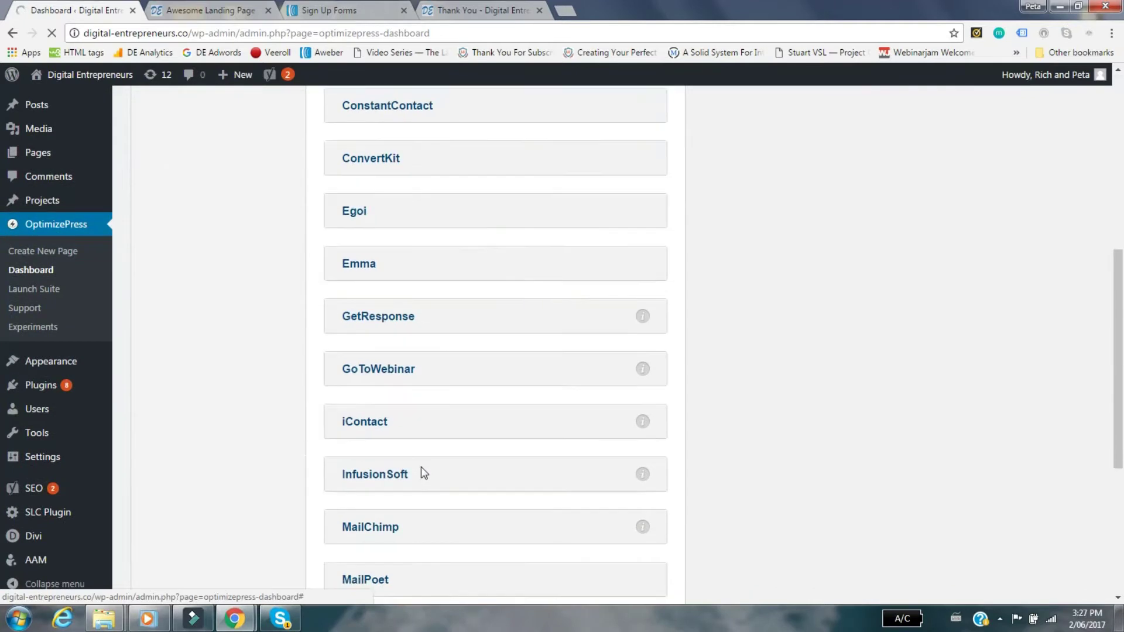
{"action": "scroll", "coordinate": [420, 466], "scroll_direction": "down", "scroll_amount": 2}
{"action": "scroll", "coordinate": [419, 472], "scroll_direction": "up", "scroll_amount": 9}
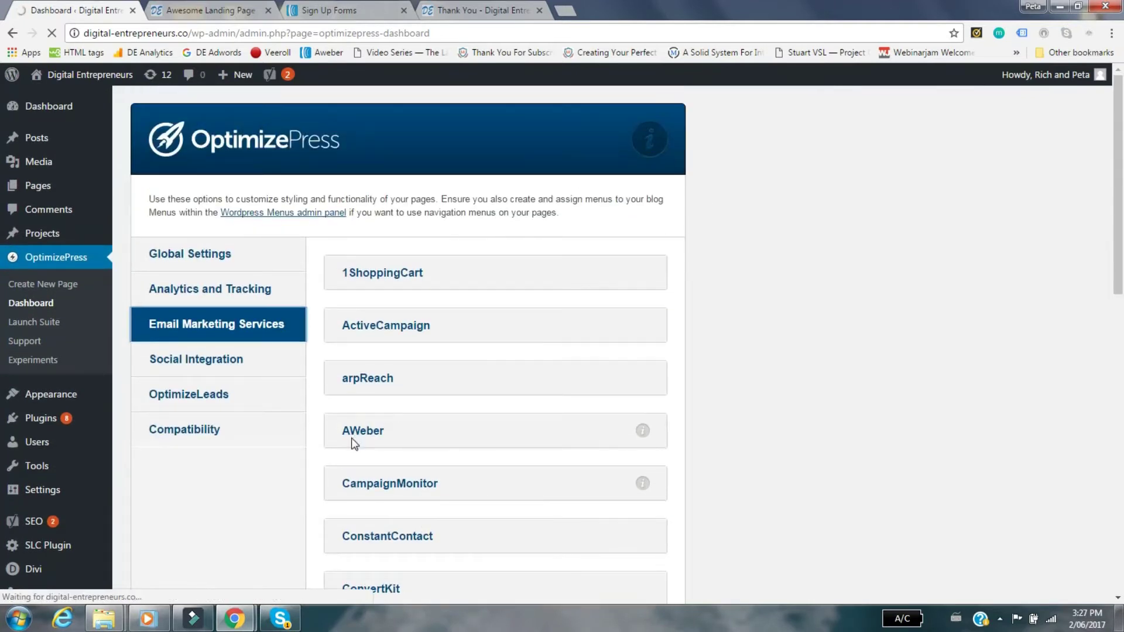
Expand the AWeber integration and highlight its 'AWeber is disconnected' status message
{"action": "left_click", "coordinate": [354, 440]}
{"action": "scroll", "coordinate": [503, 457], "scroll_direction": "down", "scroll_amount": 3}
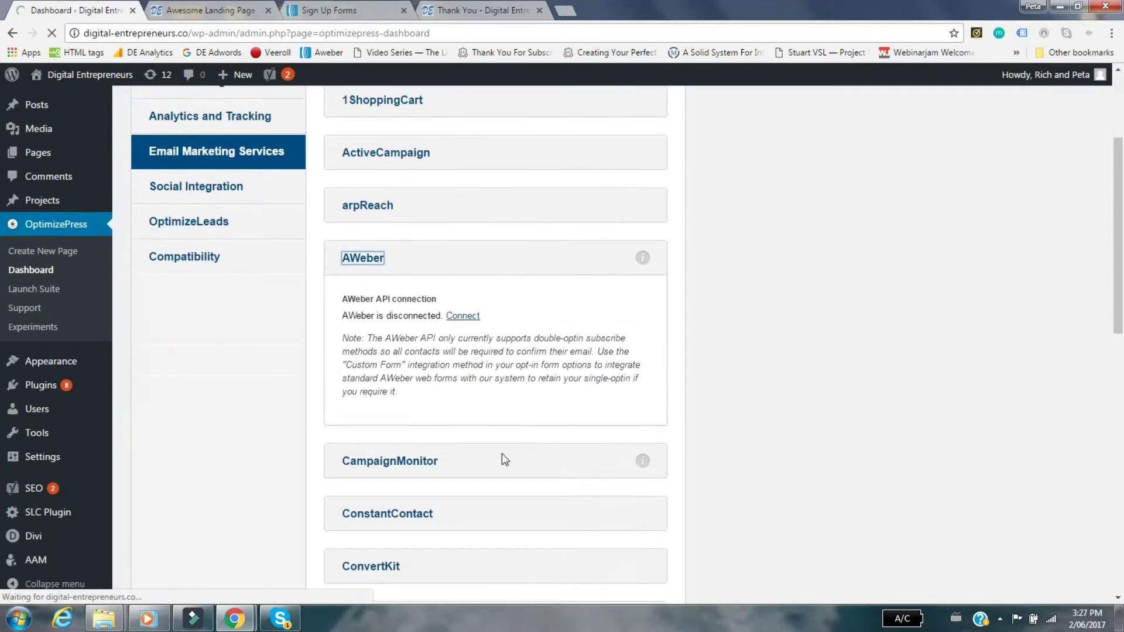
{"action": "scroll", "coordinate": [502, 460], "scroll_direction": "down", "scroll_amount": 1}
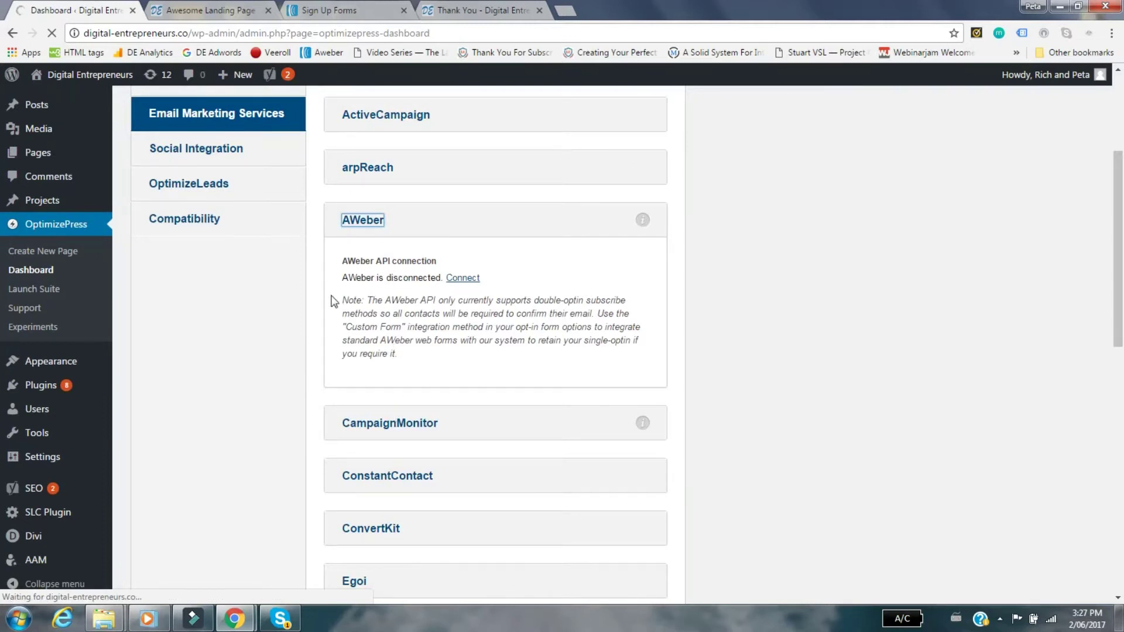
{"action": "left_click_drag", "start_coordinate": [342, 278], "coordinate": [443, 277]}
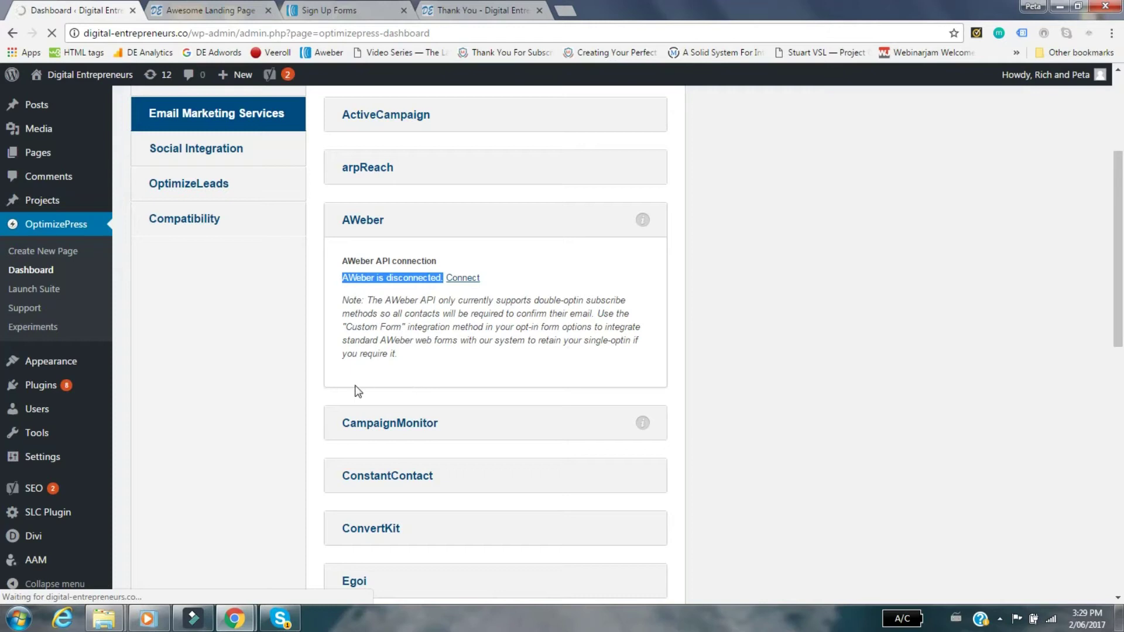
{"action": "scroll", "coordinate": [248, 311], "scroll_direction": "up", "scroll_amount": 1}
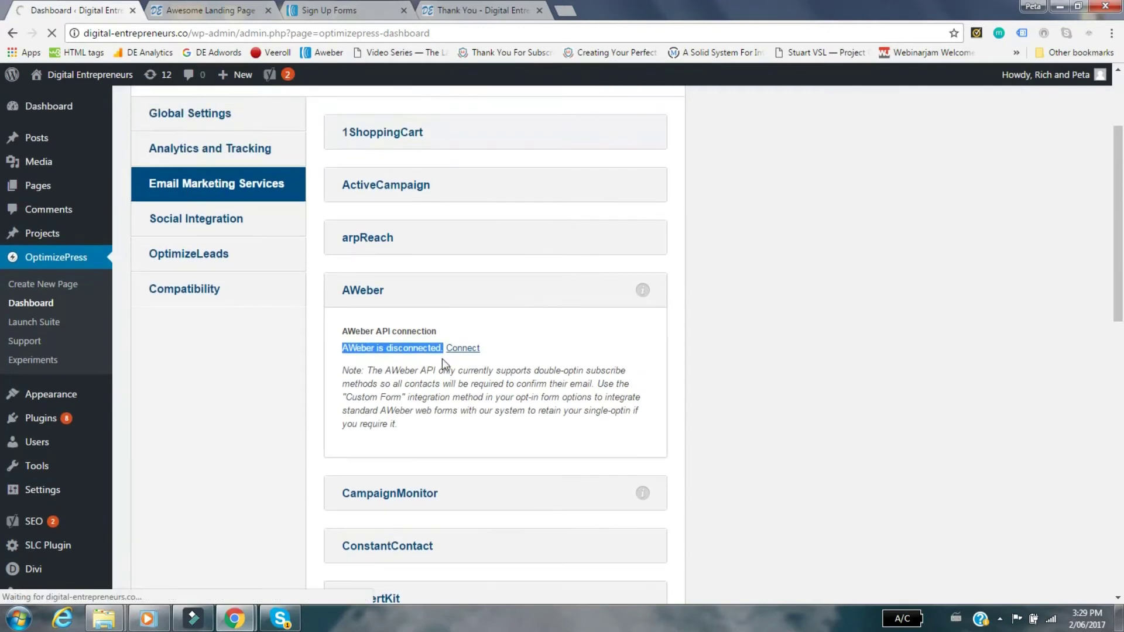
Switch to the Awesome Landing Page preview tab
{"action": "left_click", "coordinate": [209, 9]}
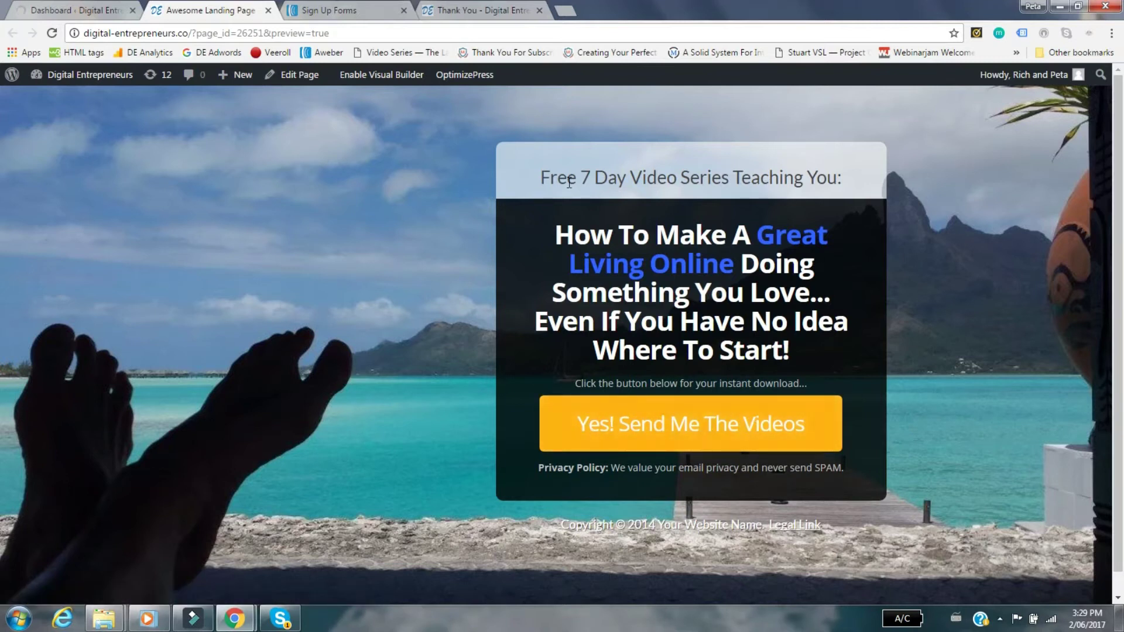
In the Live Editor, hide controls and edit the overlay behind the orange 'Yes! Send Me The Videos' button
{"action": "mouse_move", "coordinate": [456, 73]}
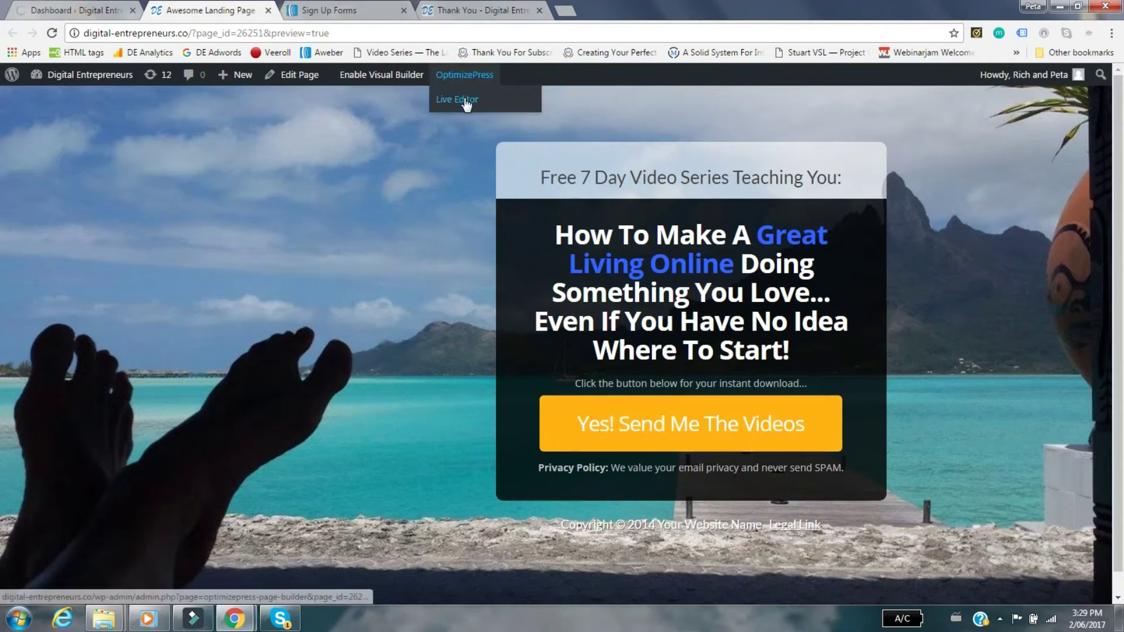
{"action": "left_click", "coordinate": [464, 99]}
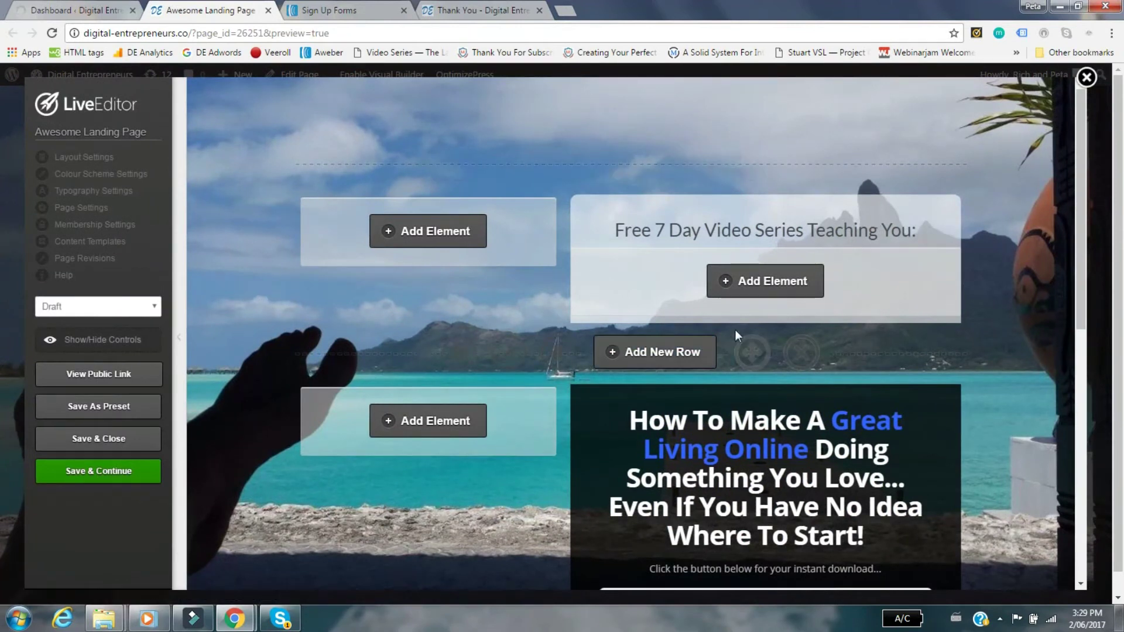
{"action": "left_click", "coordinate": [90, 350]}
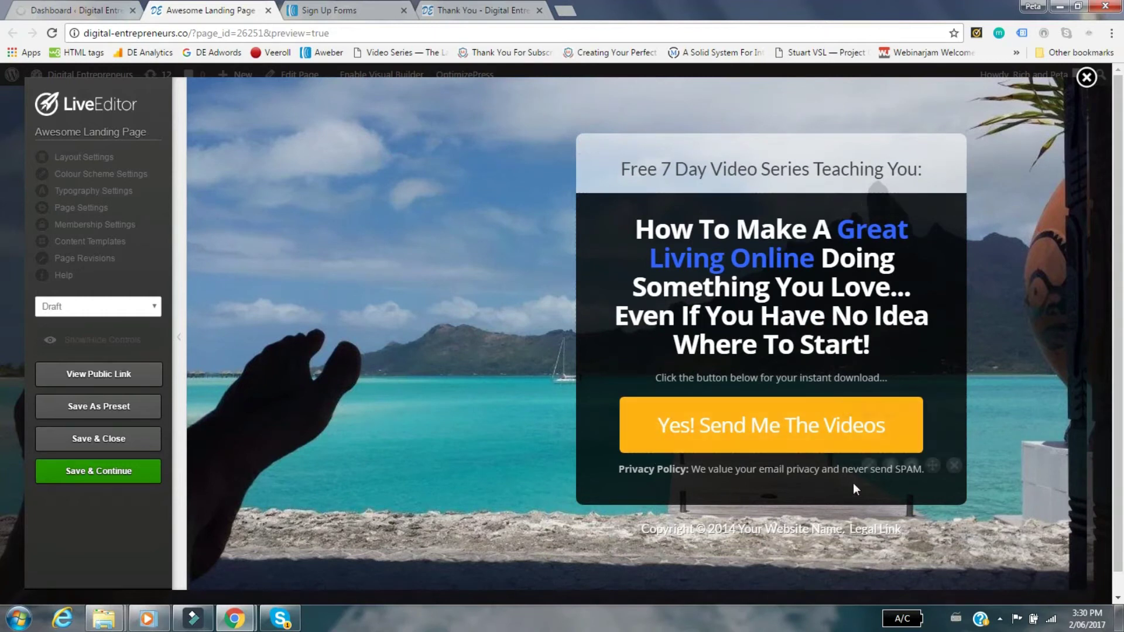
{"action": "mouse_move", "coordinate": [944, 426]}
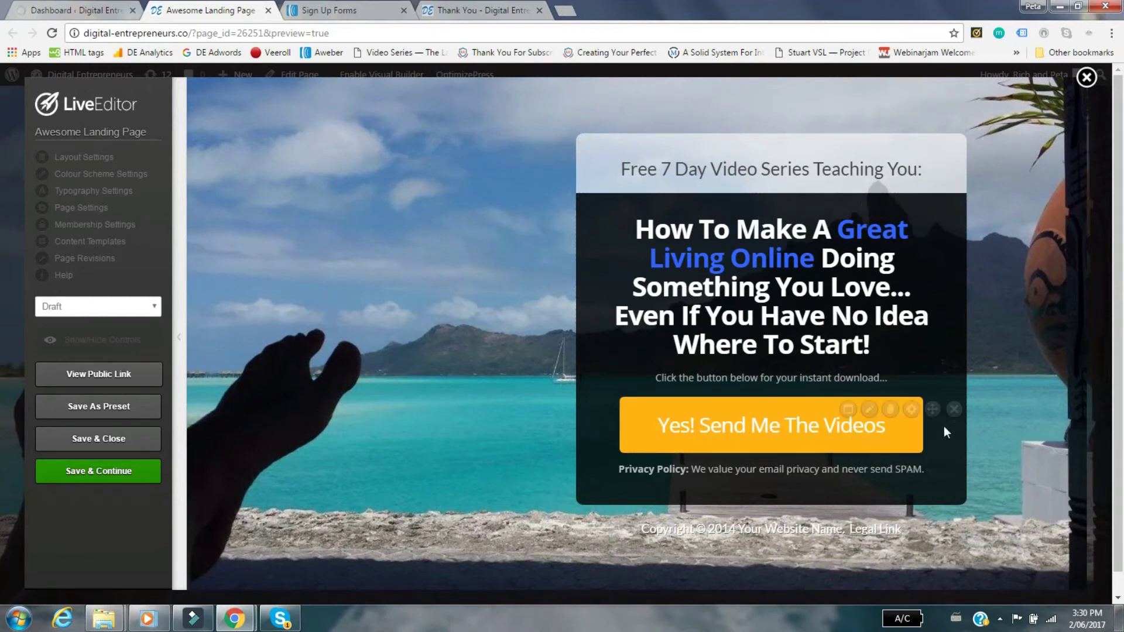
{"action": "left_click", "coordinate": [869, 410]}
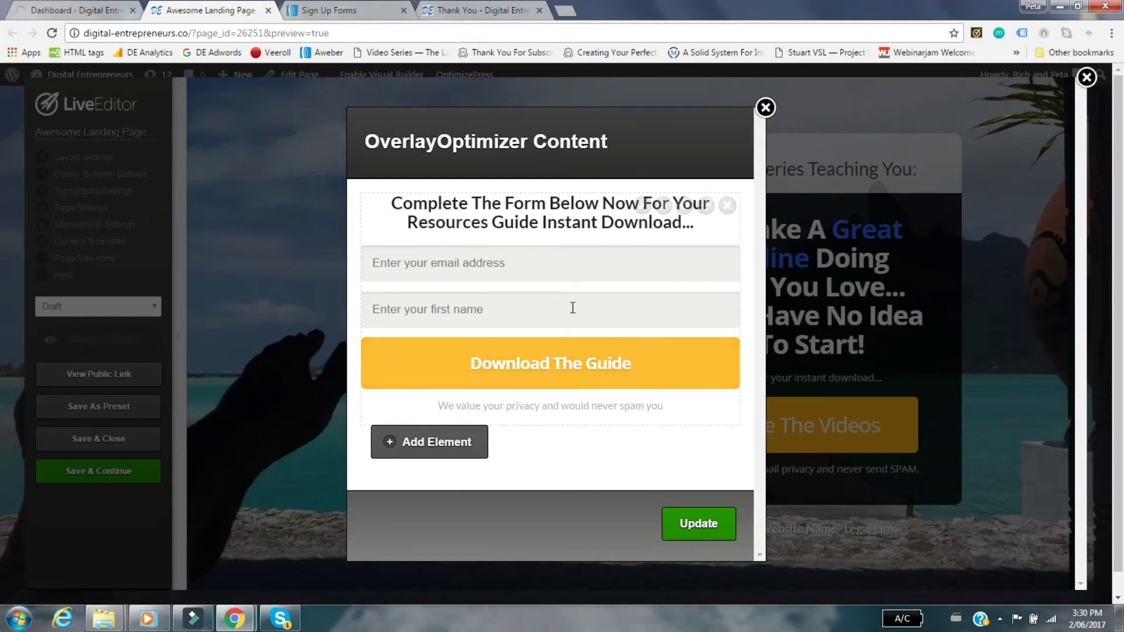
Review the opt-in form's Integration Type options, then go to AWeber's Sign Up Forms list
{"action": "left_click", "coordinate": [642, 206]}
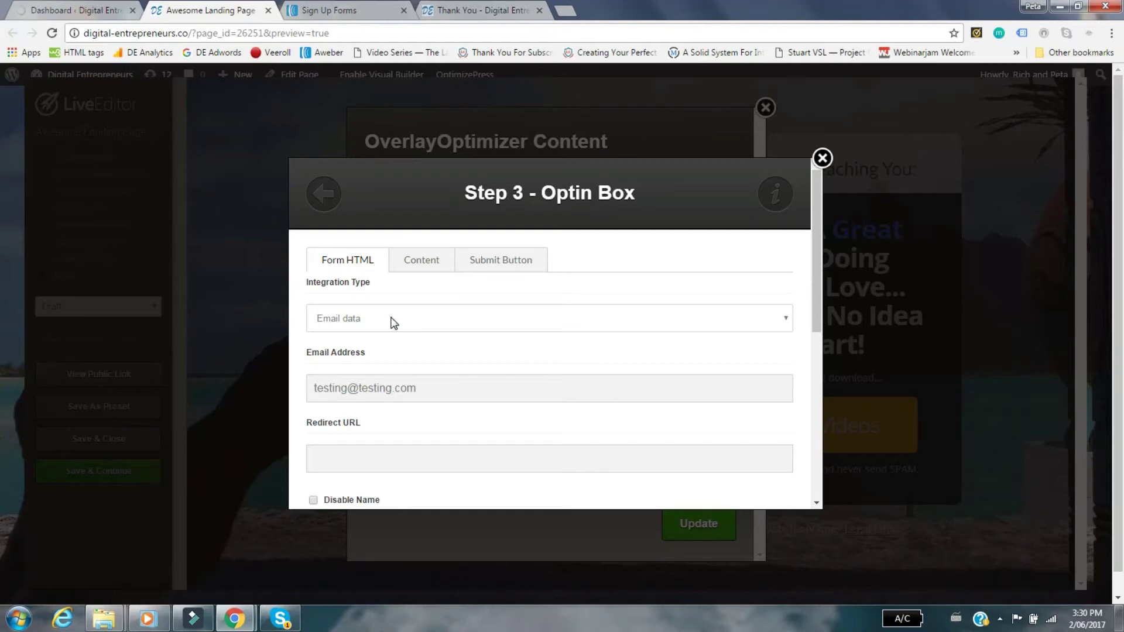
{"action": "left_click", "coordinate": [393, 324]}
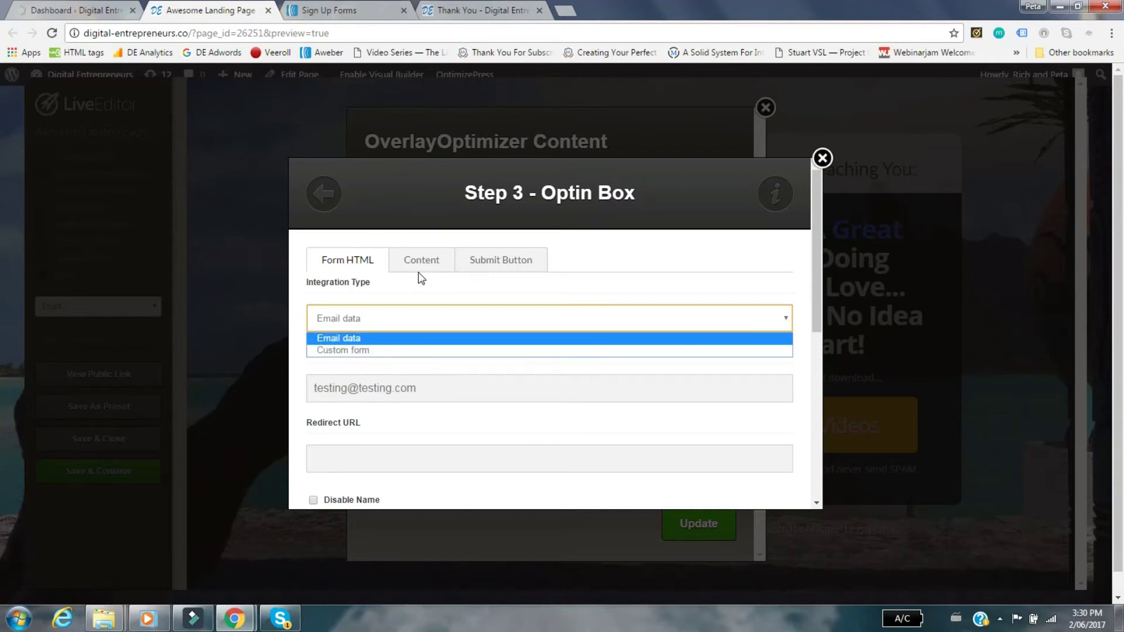
{"action": "left_click", "coordinate": [360, 8]}
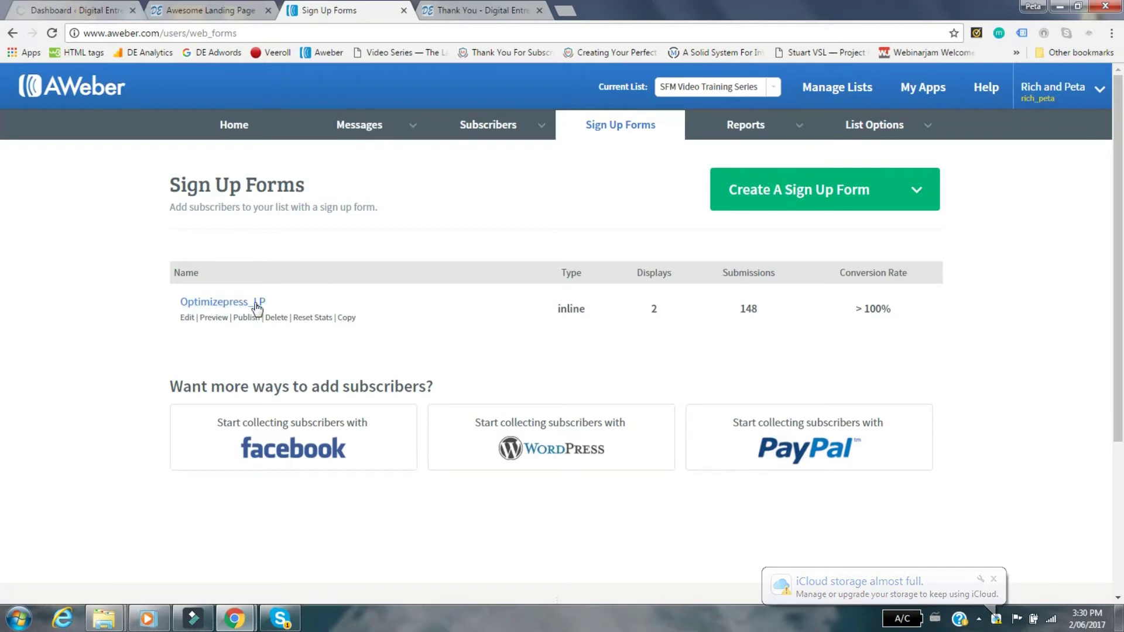
Start a new AWeber sign-up form and look over its Name and Email design
{"action": "left_click", "coordinate": [827, 193]}
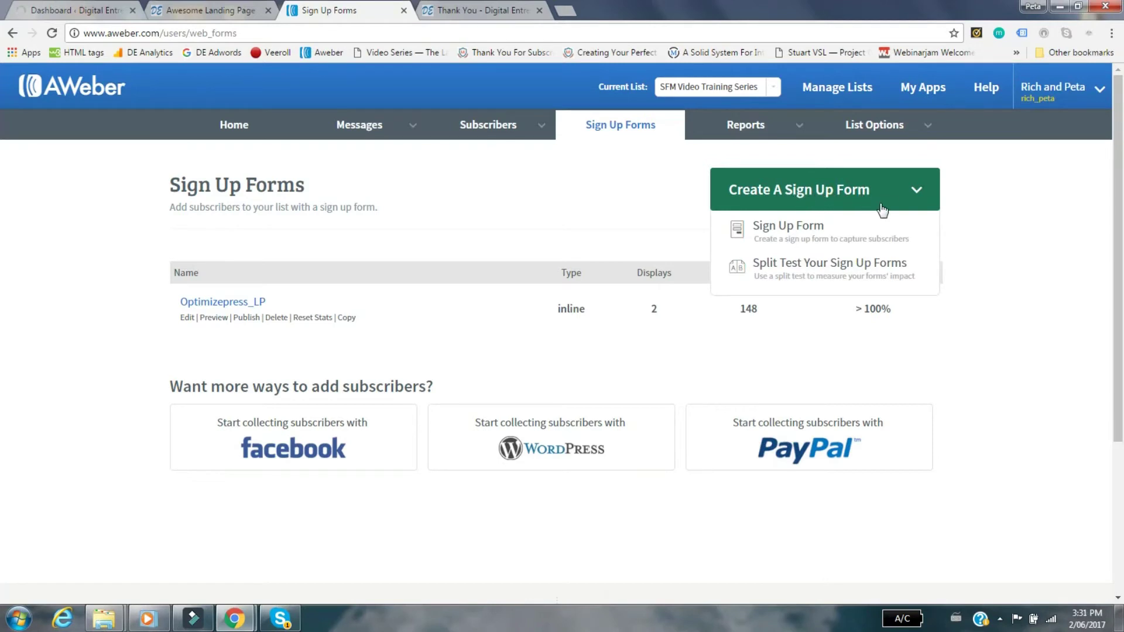
{"action": "left_click", "coordinate": [775, 227]}
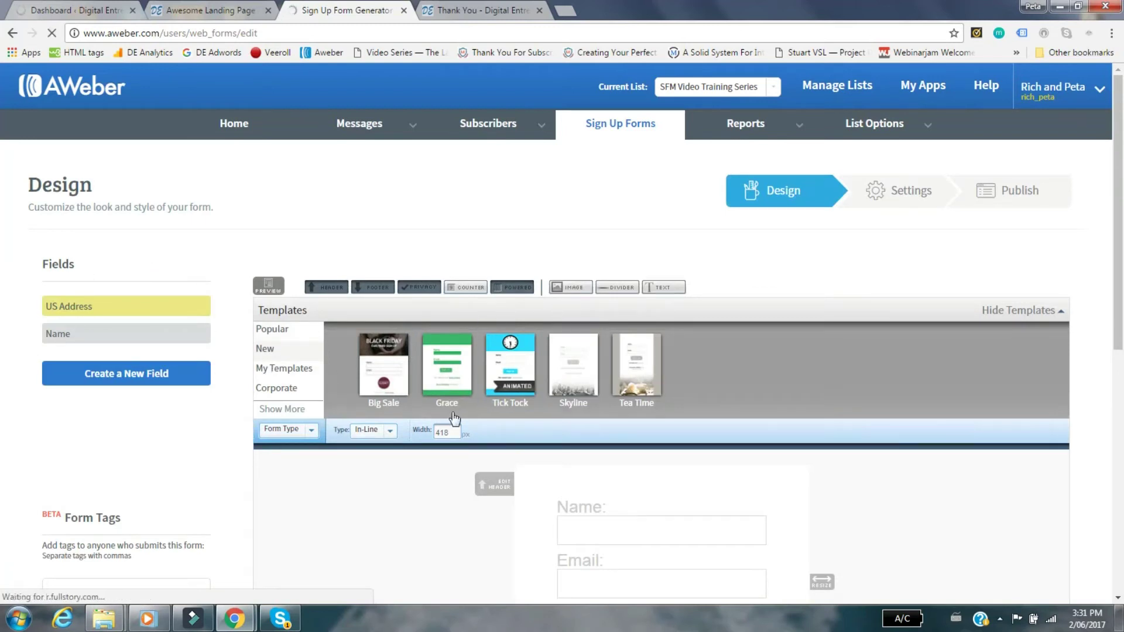
{"action": "scroll", "coordinate": [468, 439], "scroll_direction": "down", "scroll_amount": 4}
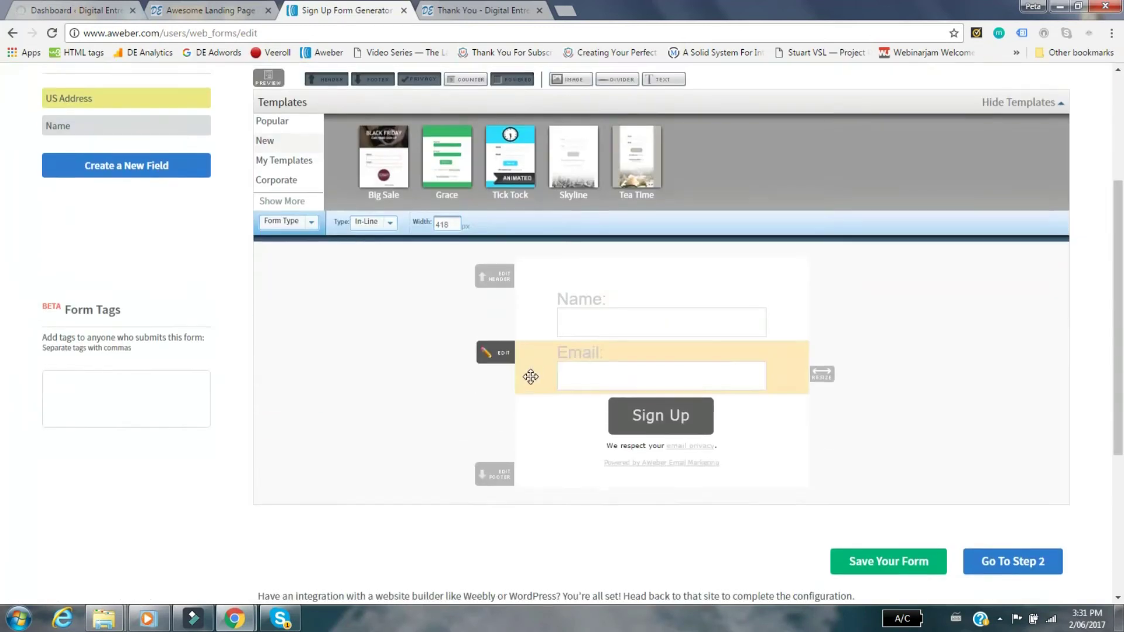
{"action": "scroll", "coordinate": [529, 377], "scroll_direction": "up", "scroll_amount": 4}
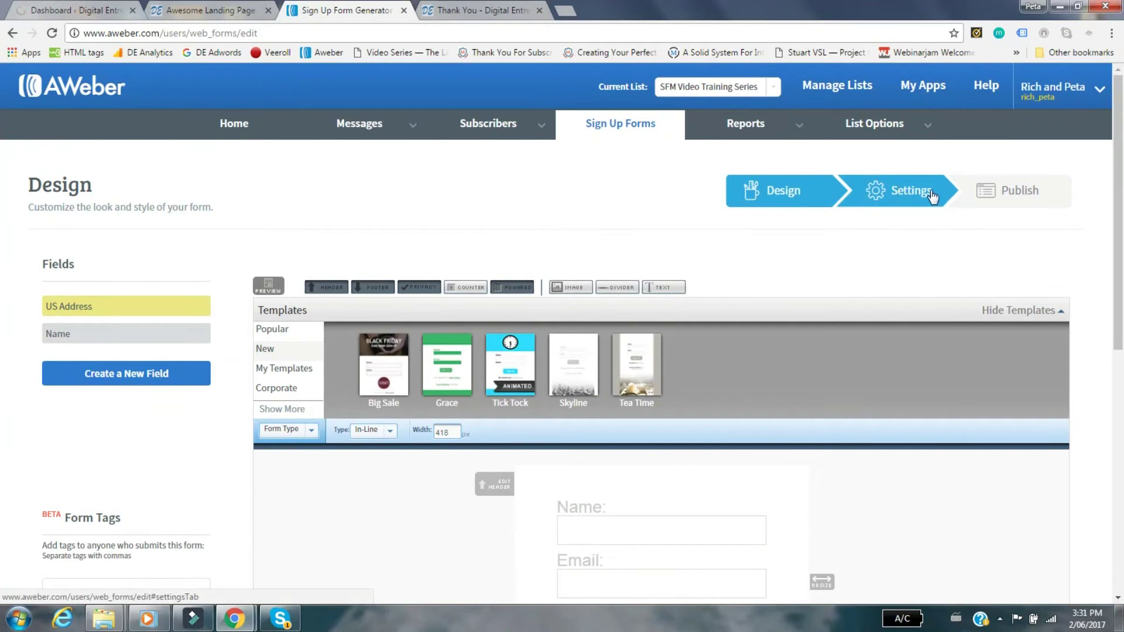
{"action": "scroll", "coordinate": [151, 439], "scroll_direction": "down", "scroll_amount": 1}
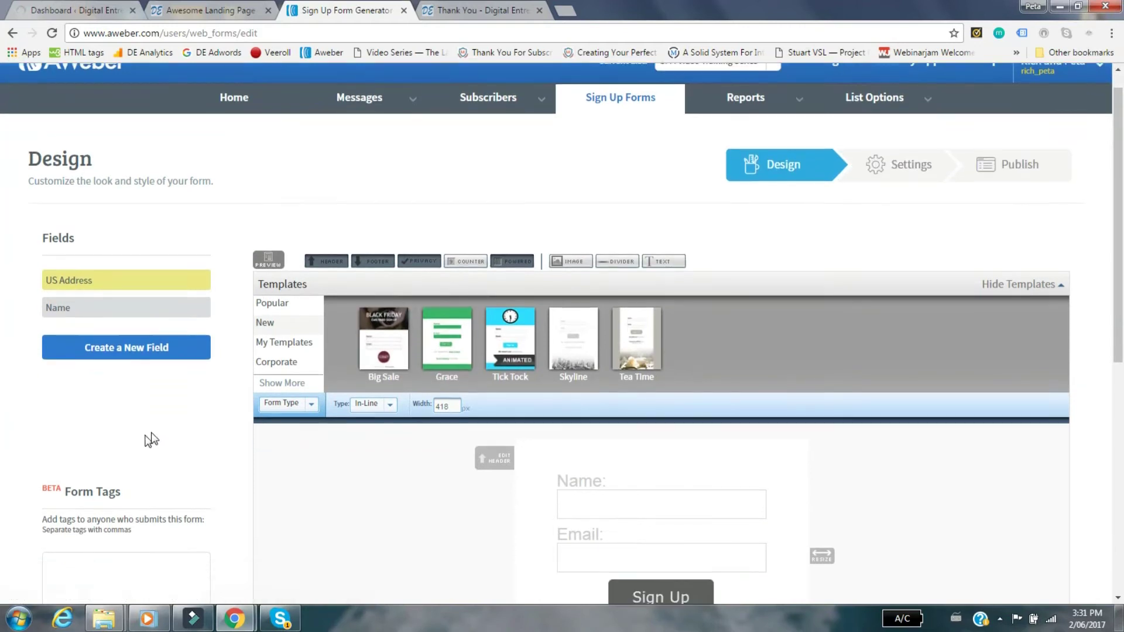
{"action": "scroll", "coordinate": [279, 437], "scroll_direction": "down", "scroll_amount": 3}
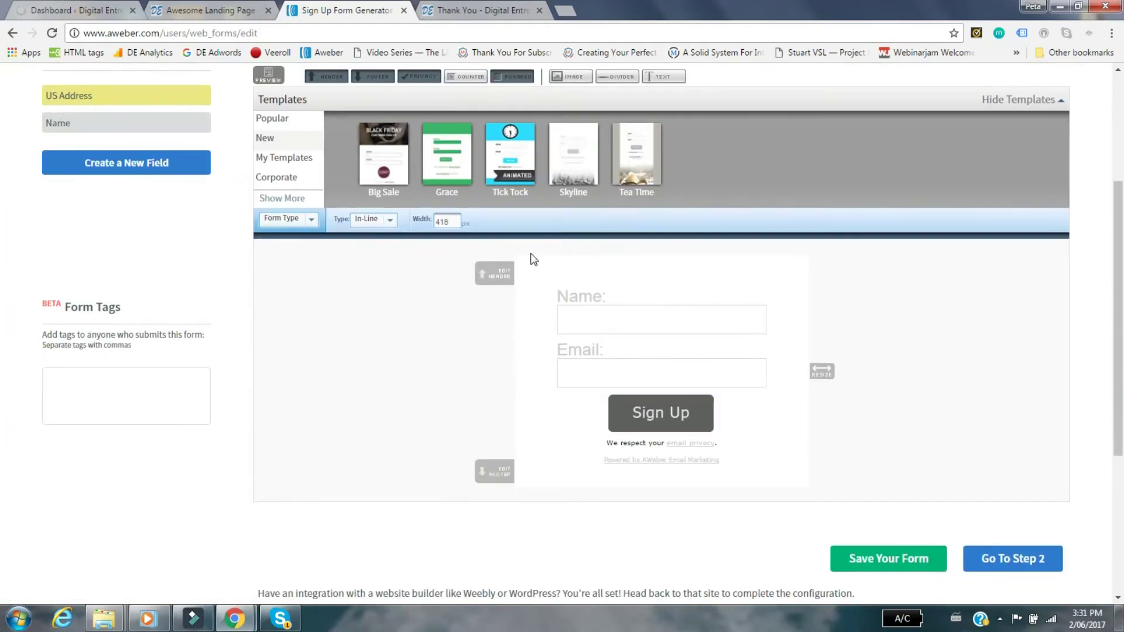
Check the landing page's Optin Box settings, then save the sign-up form design
{"action": "left_click", "coordinate": [210, 8]}
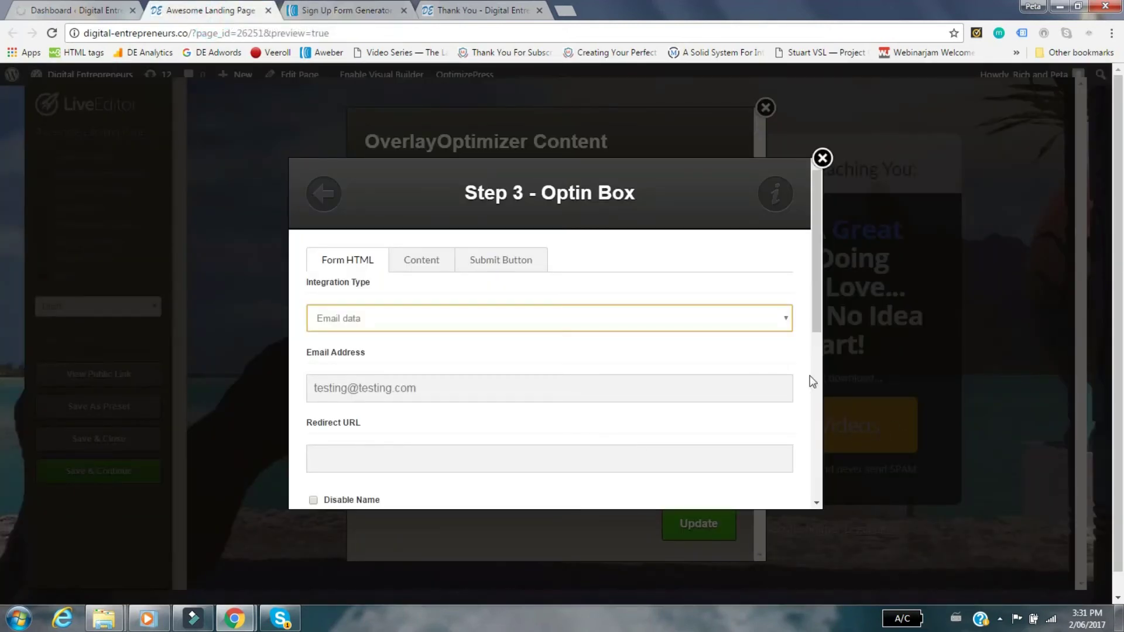
{"action": "left_click", "coordinate": [322, 17]}
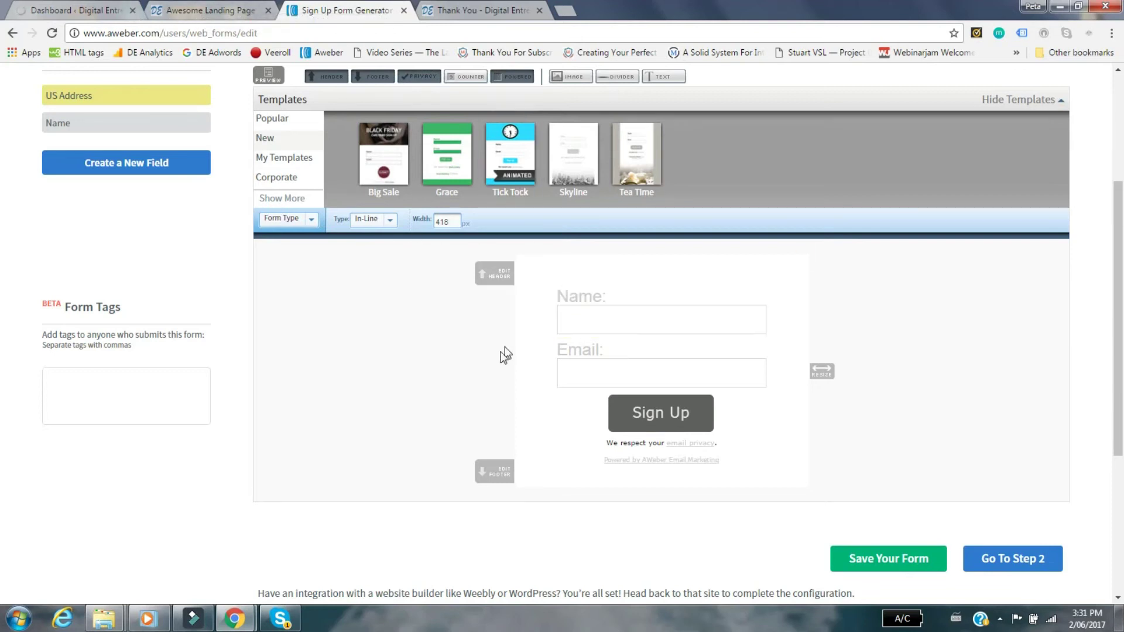
{"action": "scroll", "coordinate": [490, 288], "scroll_direction": "up", "scroll_amount": 3}
{"action": "scroll", "coordinate": [675, 387], "scroll_direction": "down", "scroll_amount": 5}
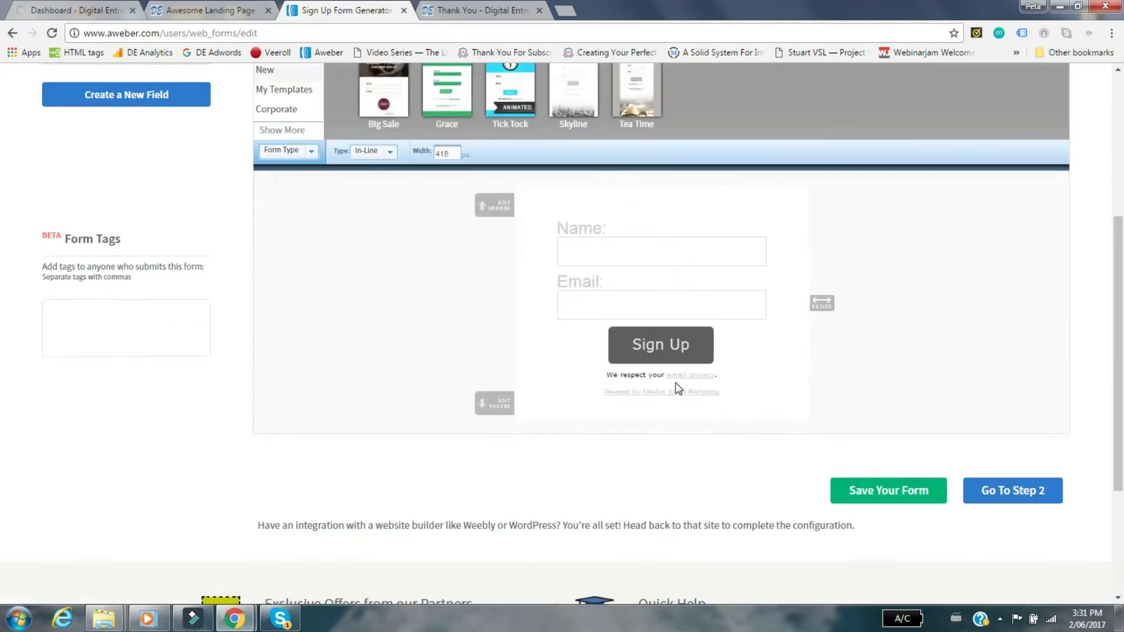
{"action": "left_click", "coordinate": [891, 417]}
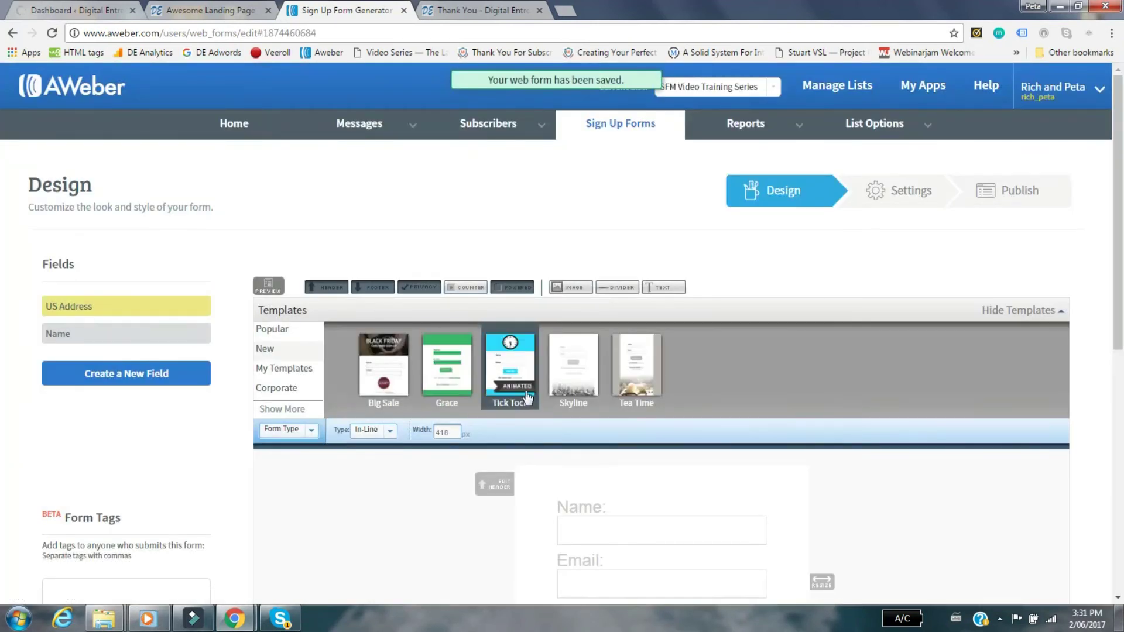
Go to Step 2 and rename the form from My Web Form 2 to 'Awesome Landing Page Form'
{"action": "scroll", "coordinate": [915, 483], "scroll_direction": "down", "scroll_amount": 7}
{"action": "left_click", "coordinate": [983, 366]}
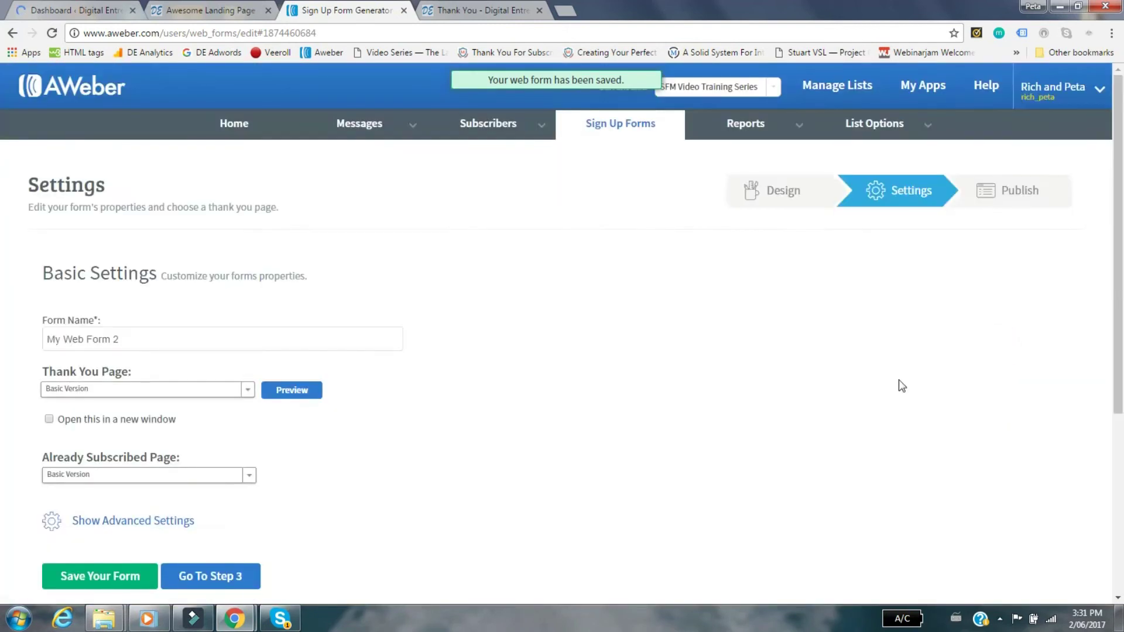
{"action": "triple_click", "coordinate": [141, 342]}
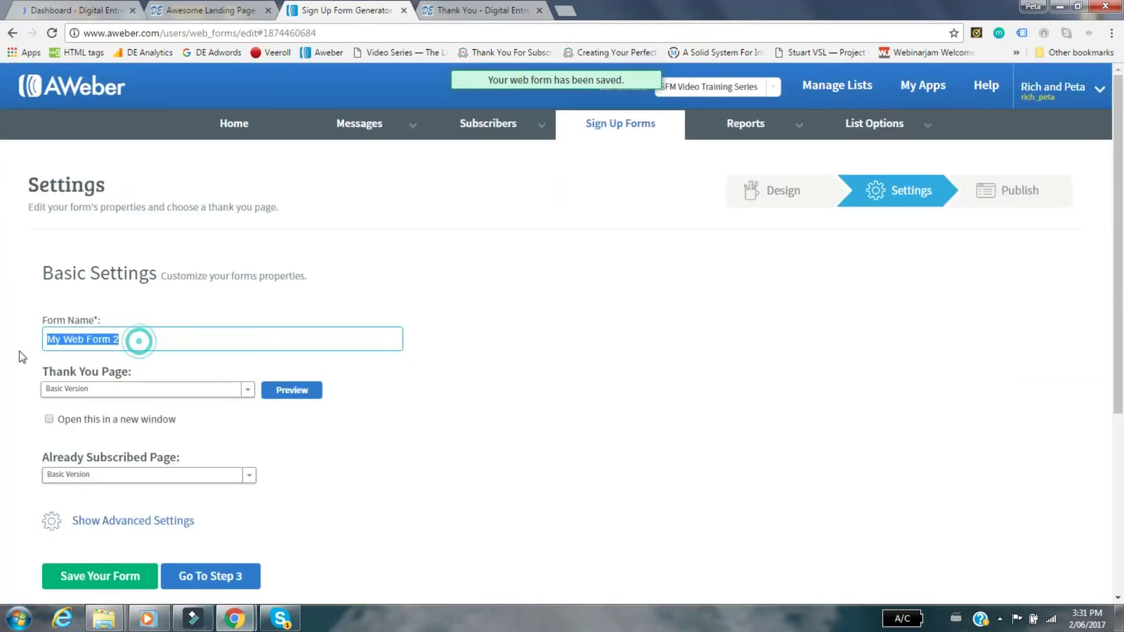
{"action": "type", "text": "Awesome Landing Pa"}
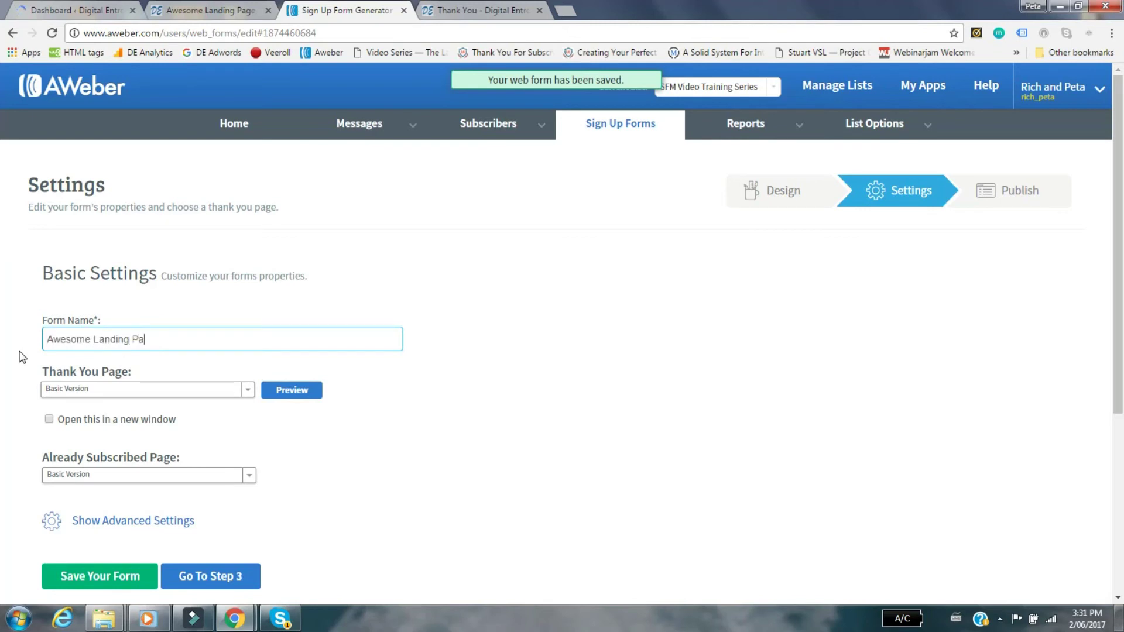
{"action": "type", "text": "ge Form"}
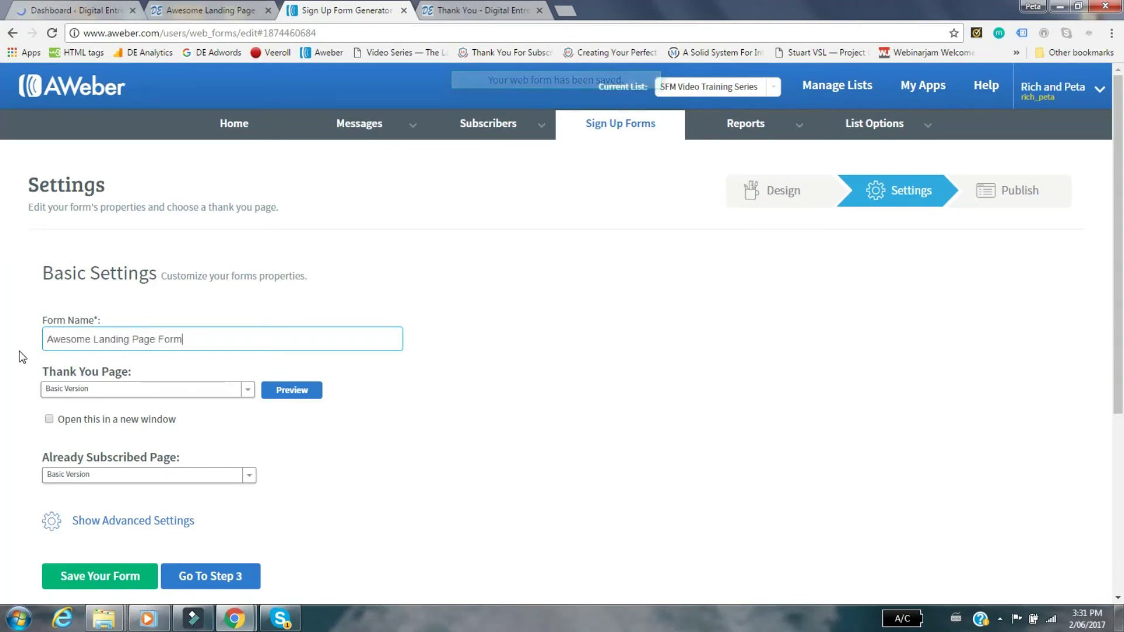
Set the form's Thank You Page option to Custom Page
{"action": "left_click", "coordinate": [159, 378]}
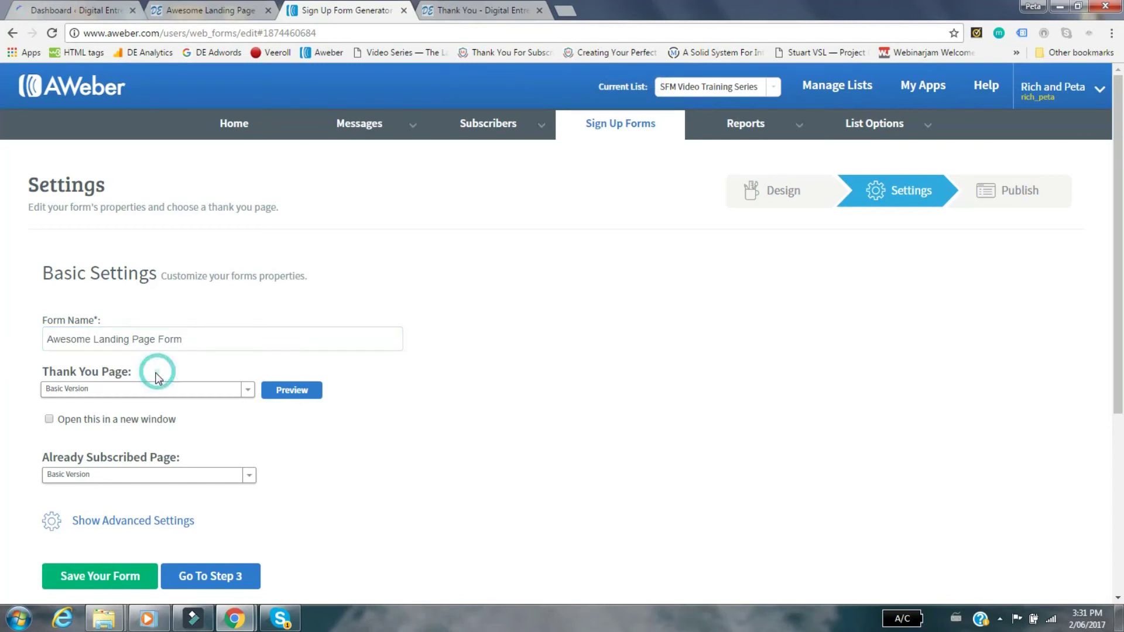
{"action": "left_click", "coordinate": [86, 397]}
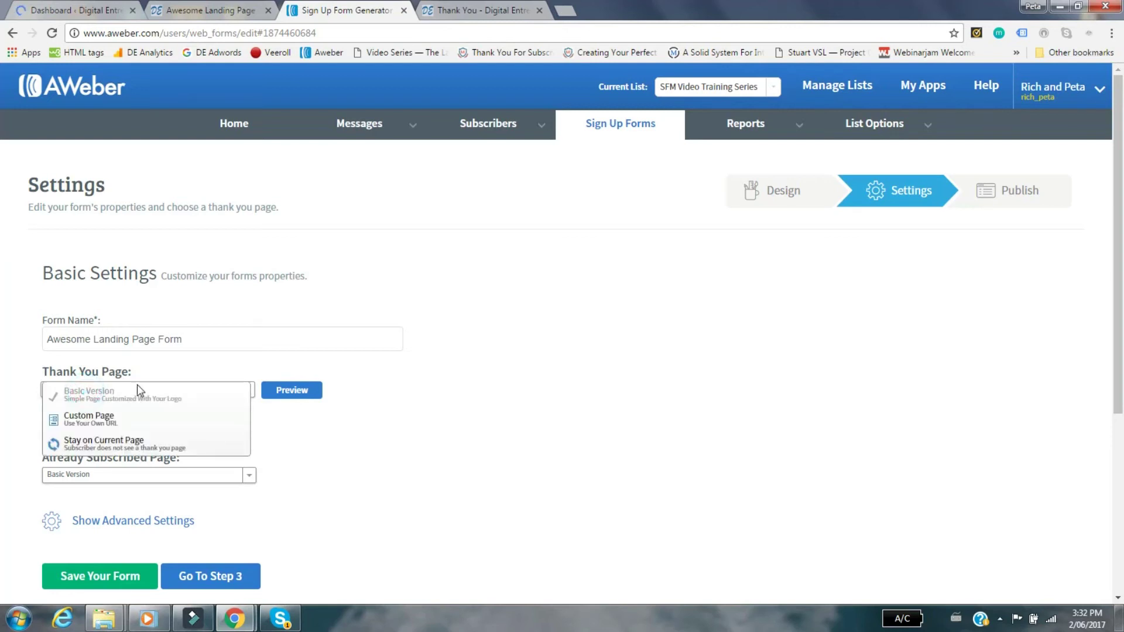
{"action": "left_click", "coordinate": [91, 427]}
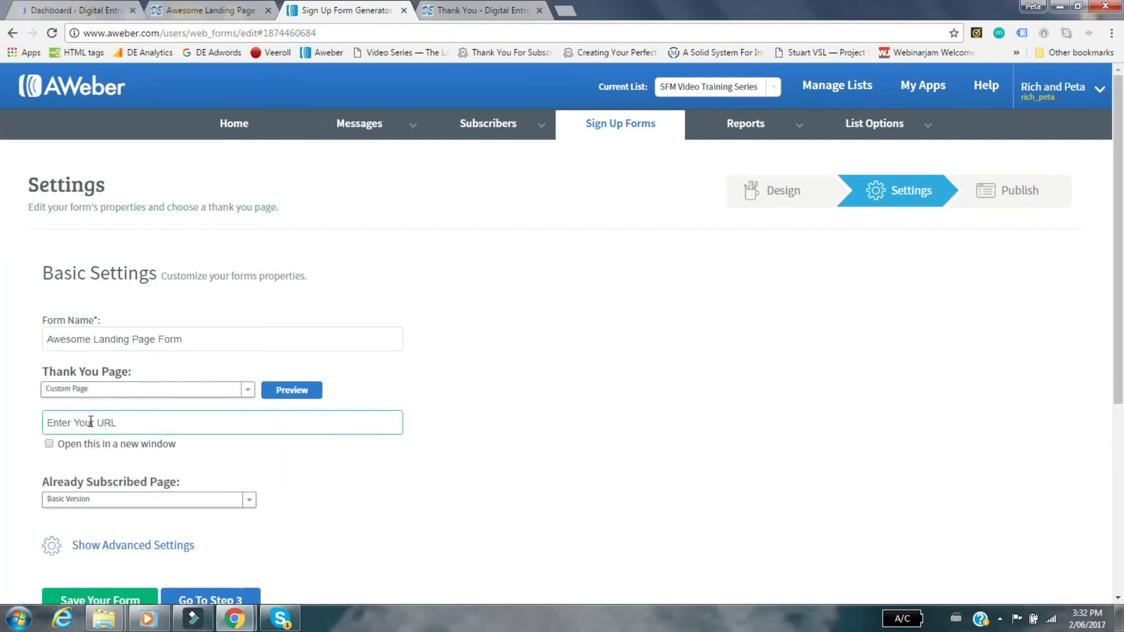
{"action": "left_click", "coordinate": [124, 426]}
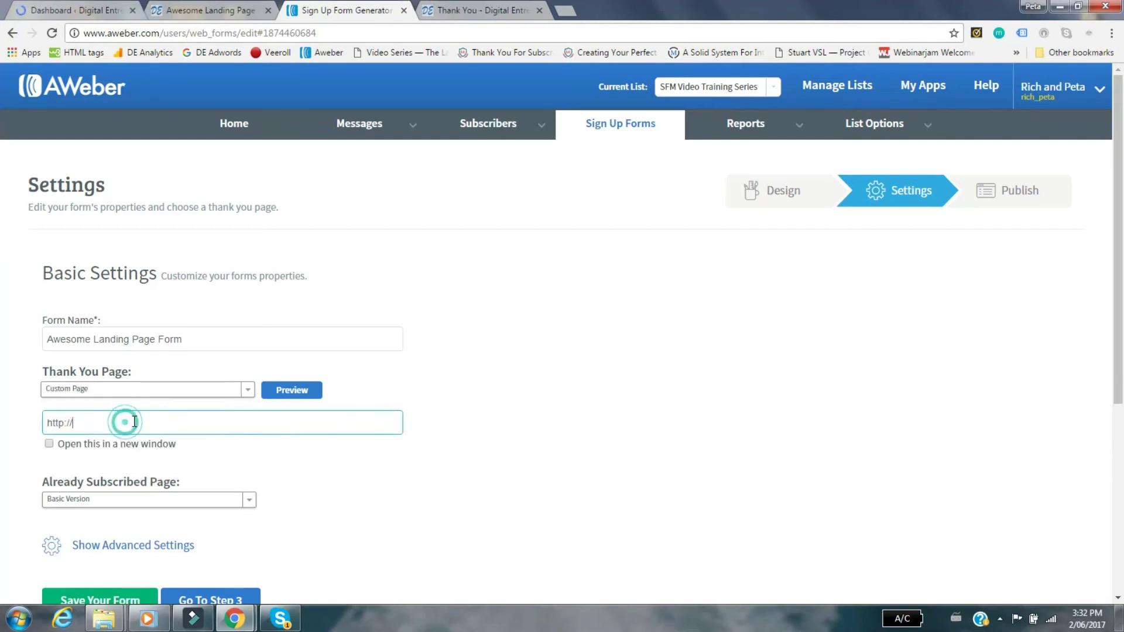
{"action": "left_click", "coordinate": [477, 12]}
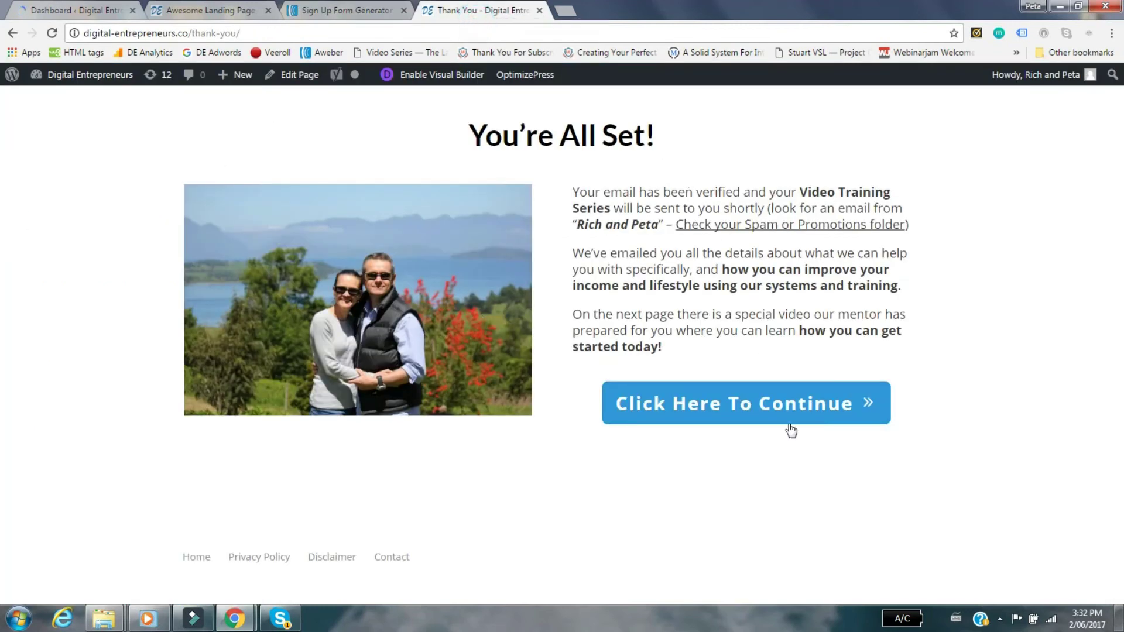
{"action": "left_click", "coordinate": [231, 31]}
{"action": "right_click", "coordinate": [230, 33]}
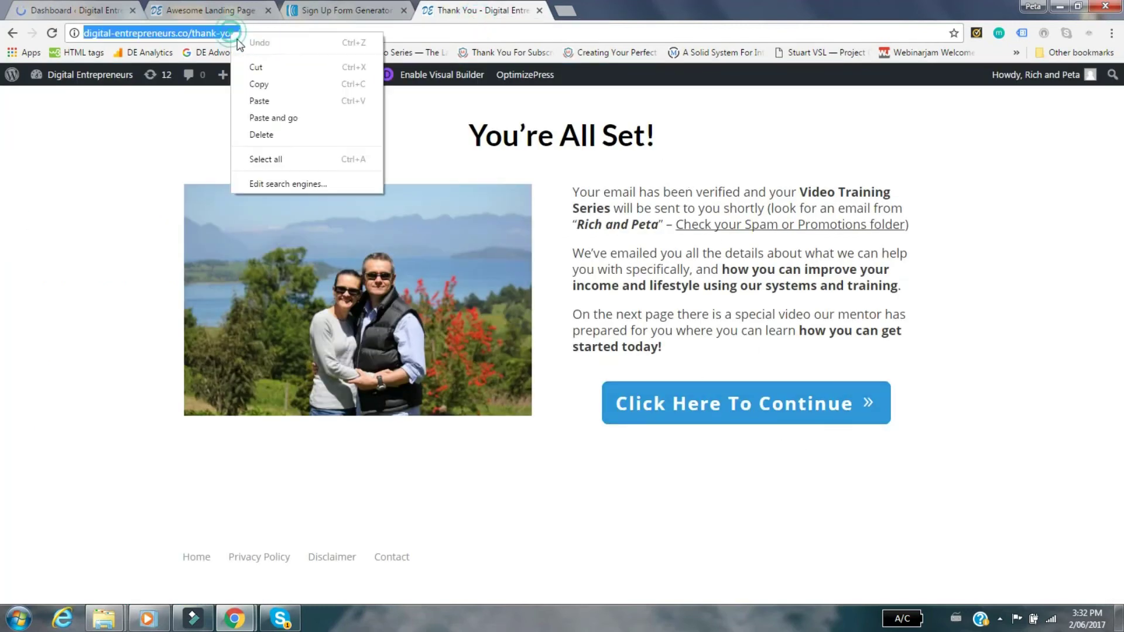
{"action": "left_click", "coordinate": [261, 85]}
{"action": "left_click", "coordinate": [344, 18]}
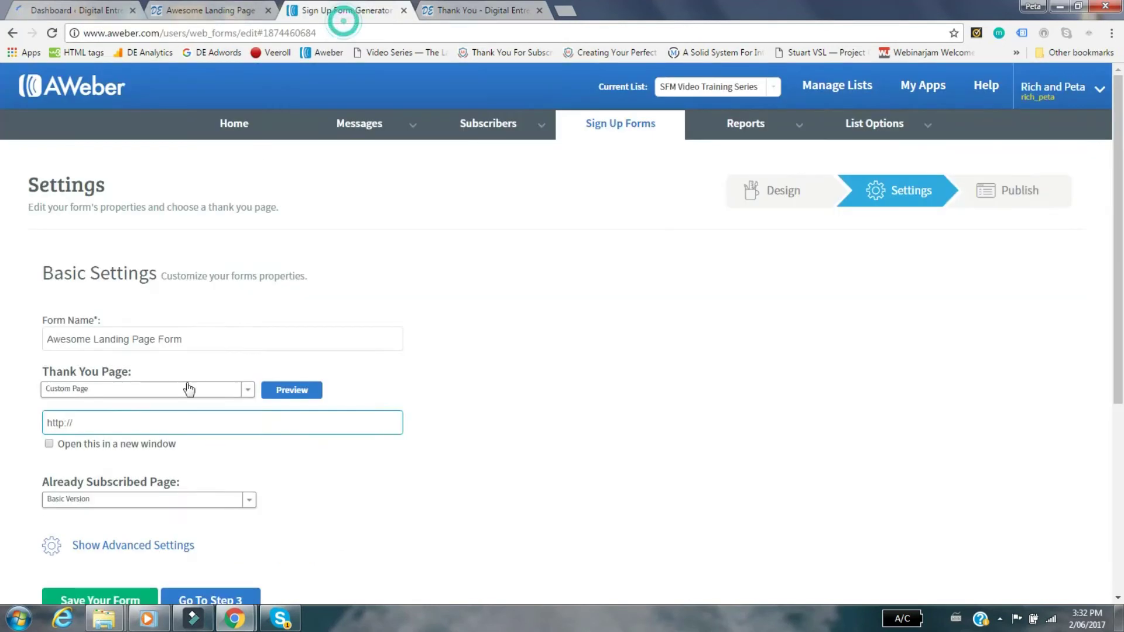
{"action": "left_click", "coordinate": [164, 423]}
{"action": "left_click_drag", "start_coordinate": [167, 418], "coordinate": [22, 428]}
{"action": "right_click", "coordinate": [97, 423]}
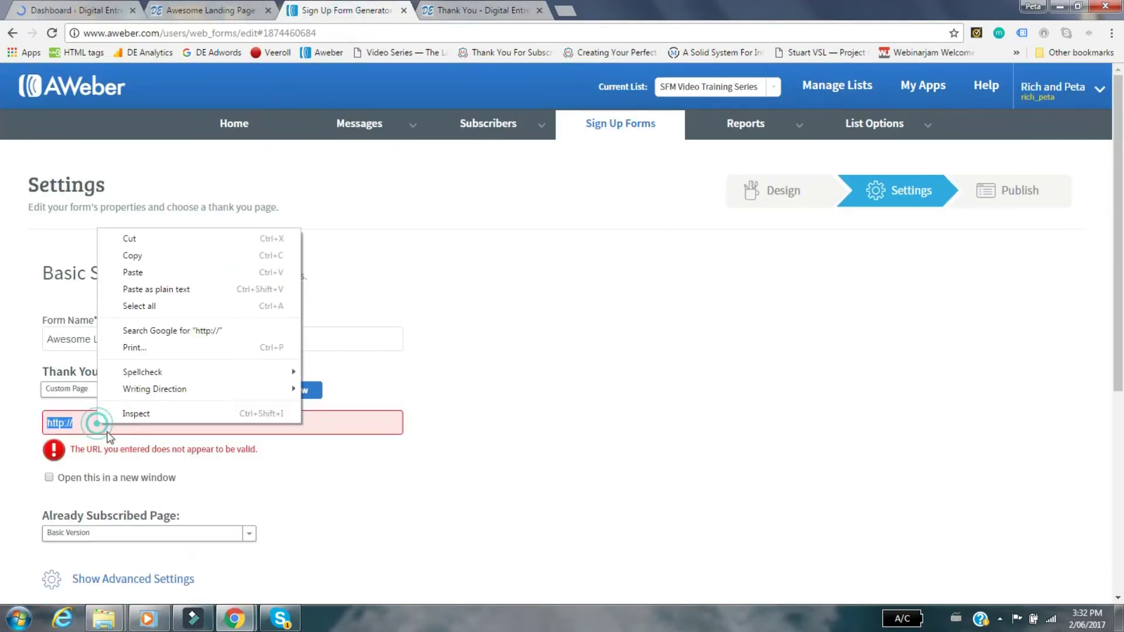
{"action": "left_click", "coordinate": [182, 290]}
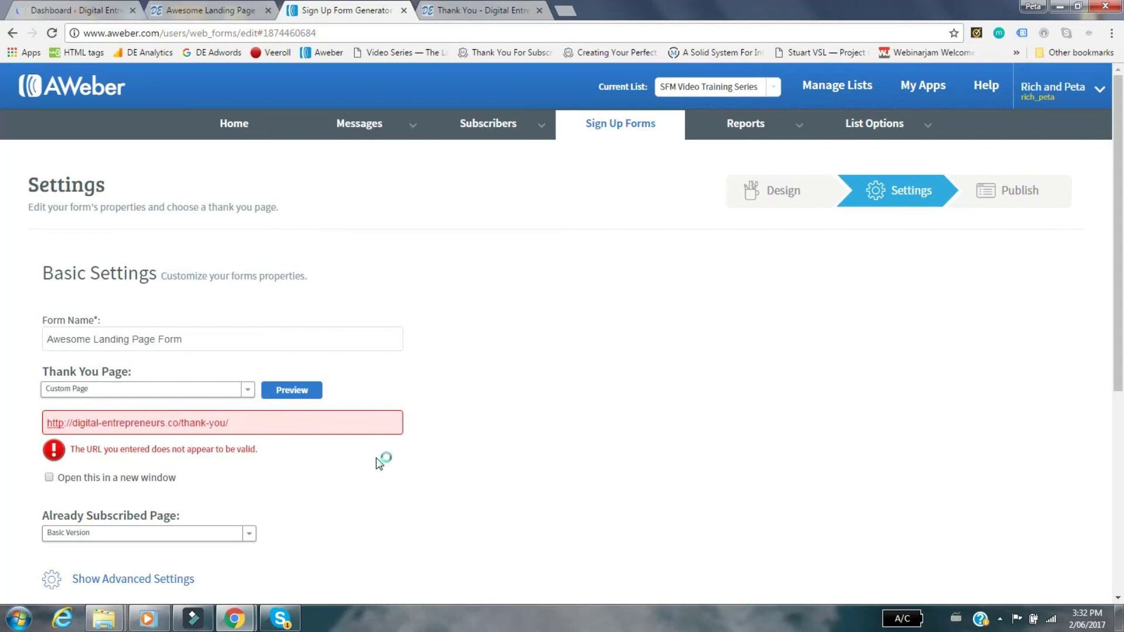
{"action": "left_click", "coordinate": [268, 461]}
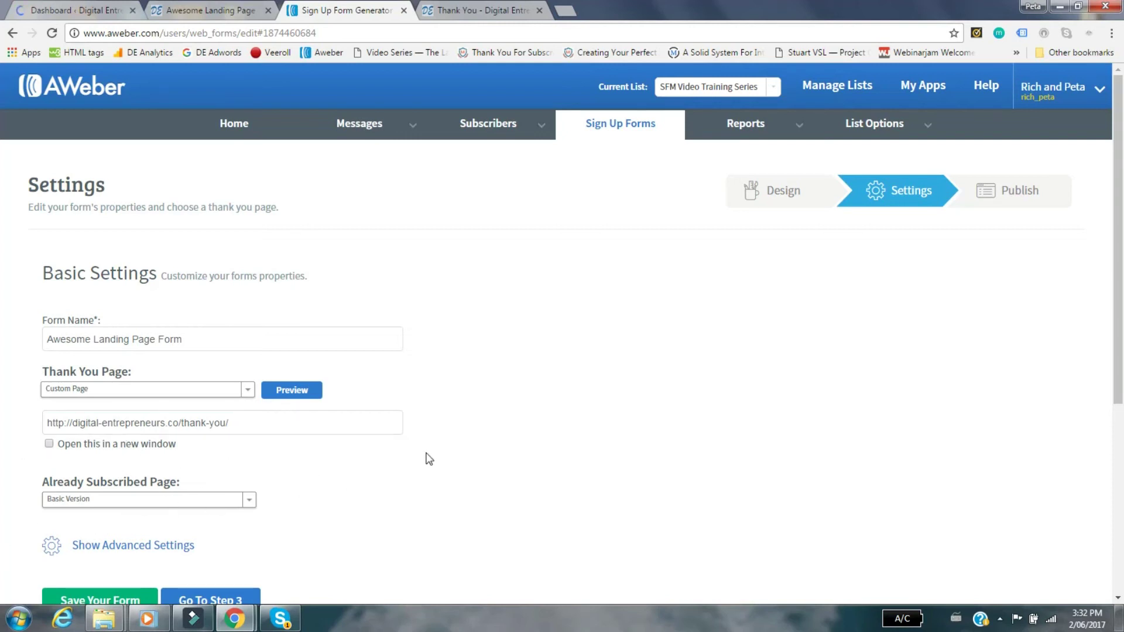
Save the form settings and continue to Step 3, the Publish options
{"action": "scroll", "coordinate": [428, 459], "scroll_direction": "down", "scroll_amount": 2}
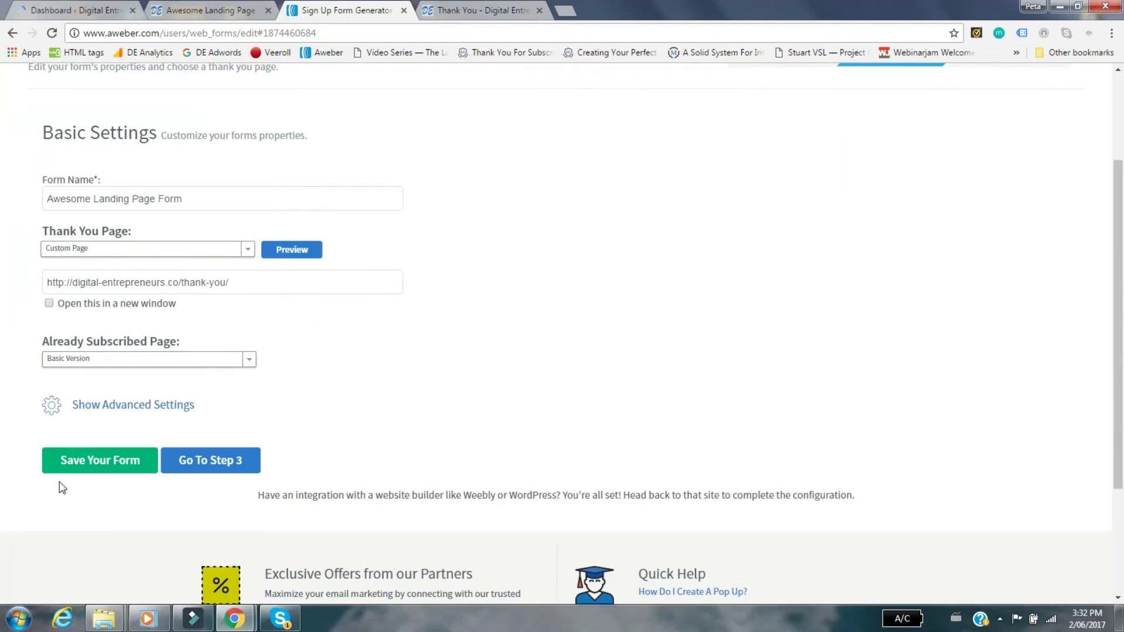
{"action": "left_click", "coordinate": [84, 462]}
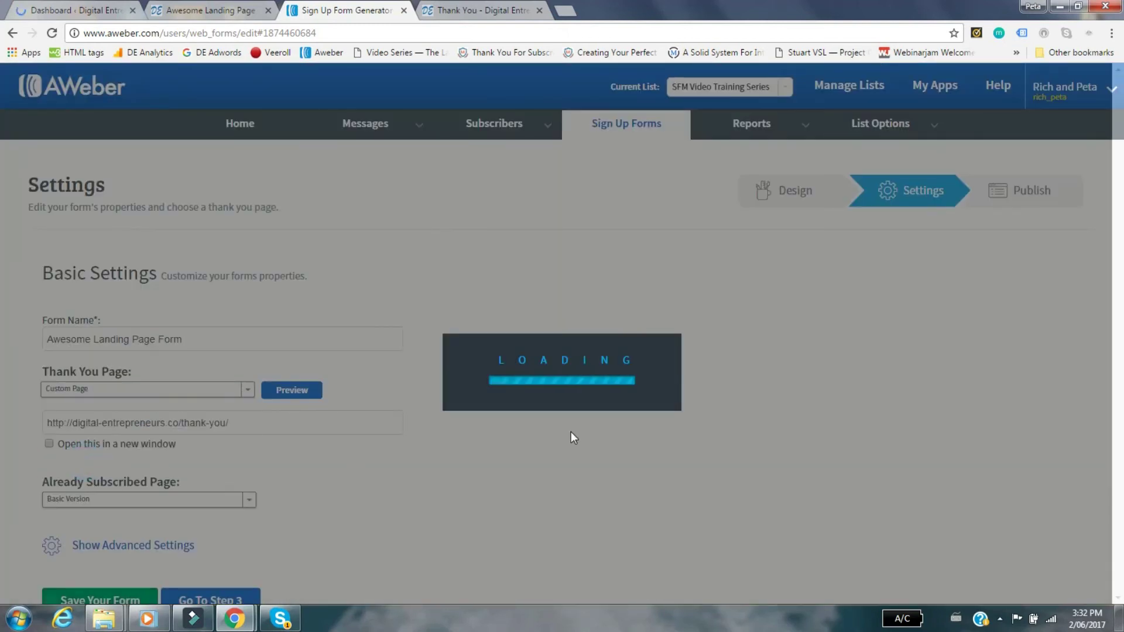
{"action": "scroll", "coordinate": [227, 437], "scroll_direction": "down", "scroll_amount": 3}
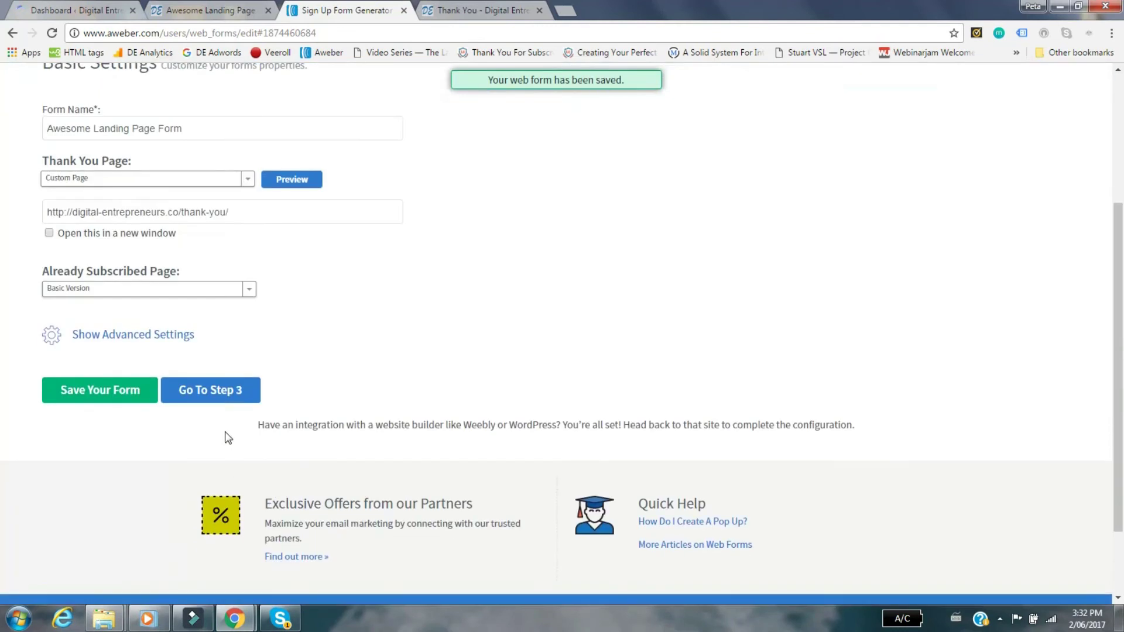
{"action": "left_click", "coordinate": [227, 393]}
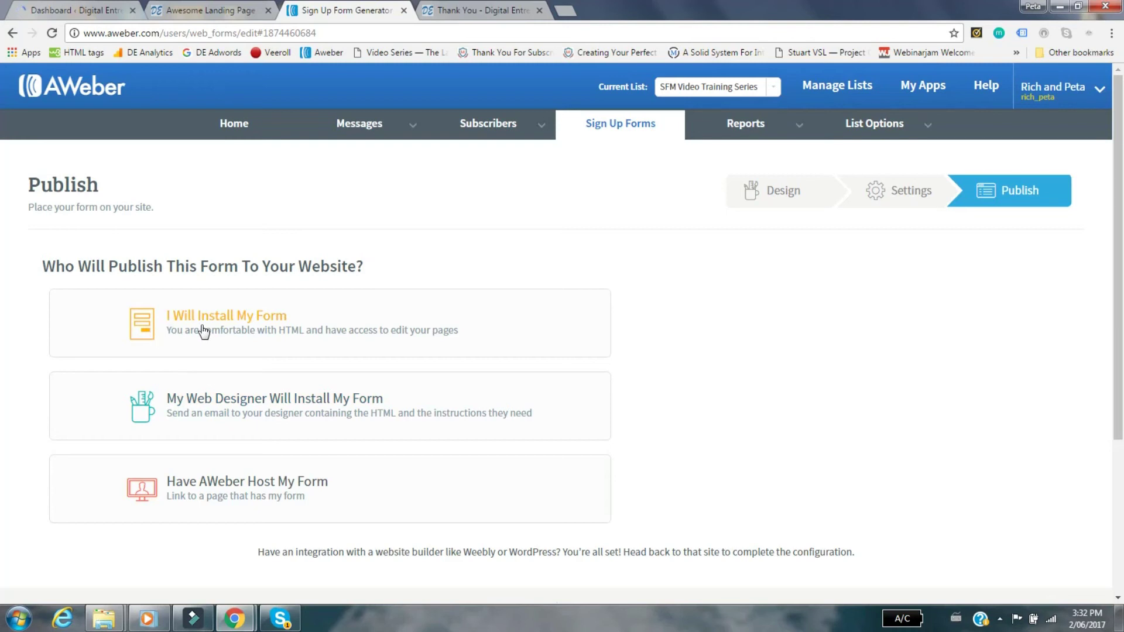
Choose to install the form yourself and display its Raw HTML Version code
{"action": "left_click", "coordinate": [227, 329]}
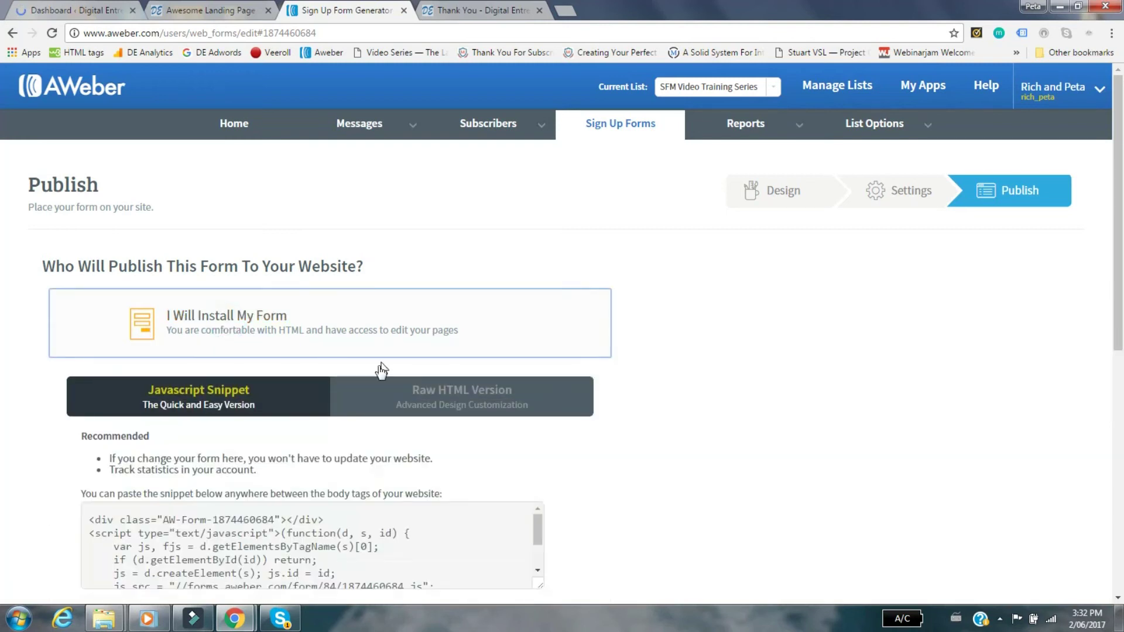
{"action": "scroll", "coordinate": [380, 370], "scroll_direction": "down", "scroll_amount": 1}
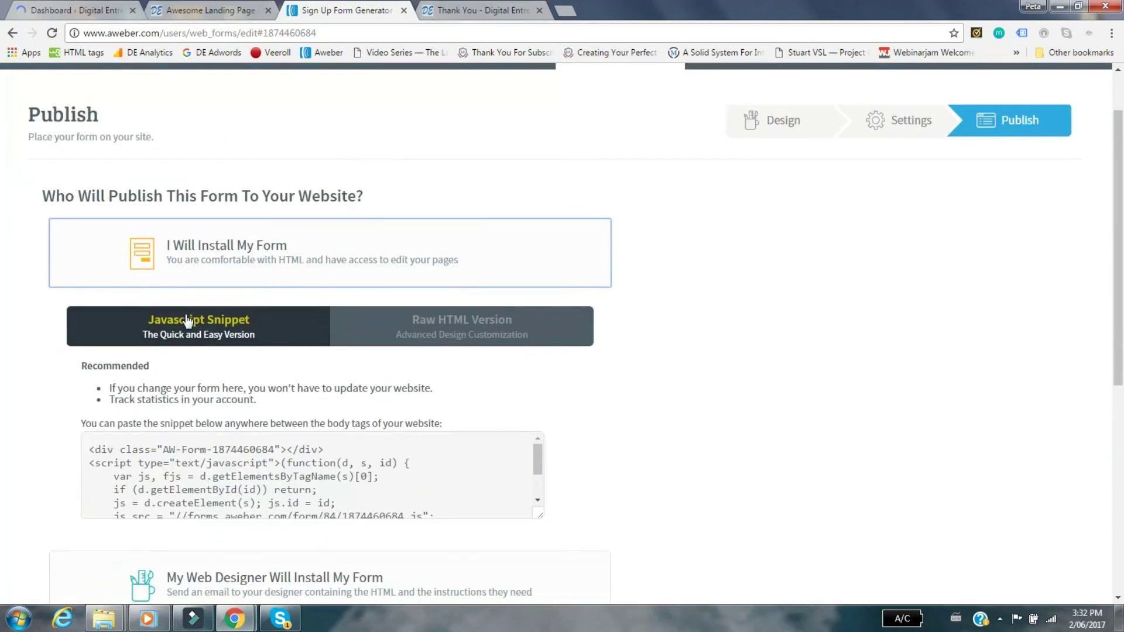
{"action": "left_click", "coordinate": [460, 332]}
{"action": "scroll", "coordinate": [363, 363], "scroll_direction": "down", "scroll_amount": 2}
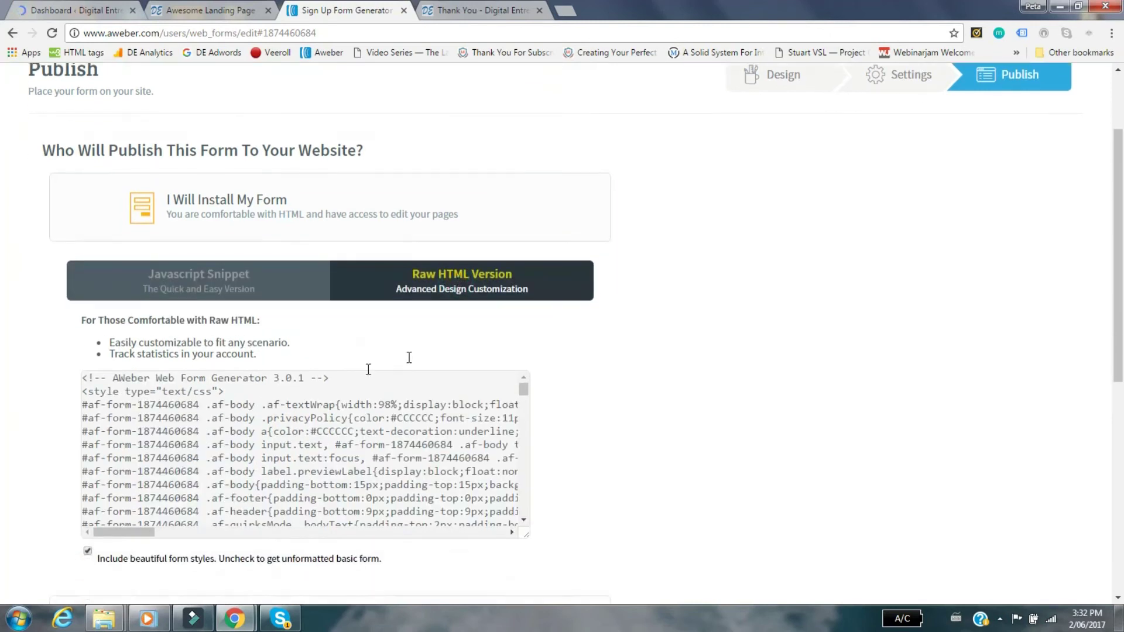
Select all of the form's raw HTML code and copy it
{"action": "left_click", "coordinate": [233, 340]}
{"action": "right_click", "coordinate": [234, 340]}
{"action": "left_click", "coordinate": [275, 367]}
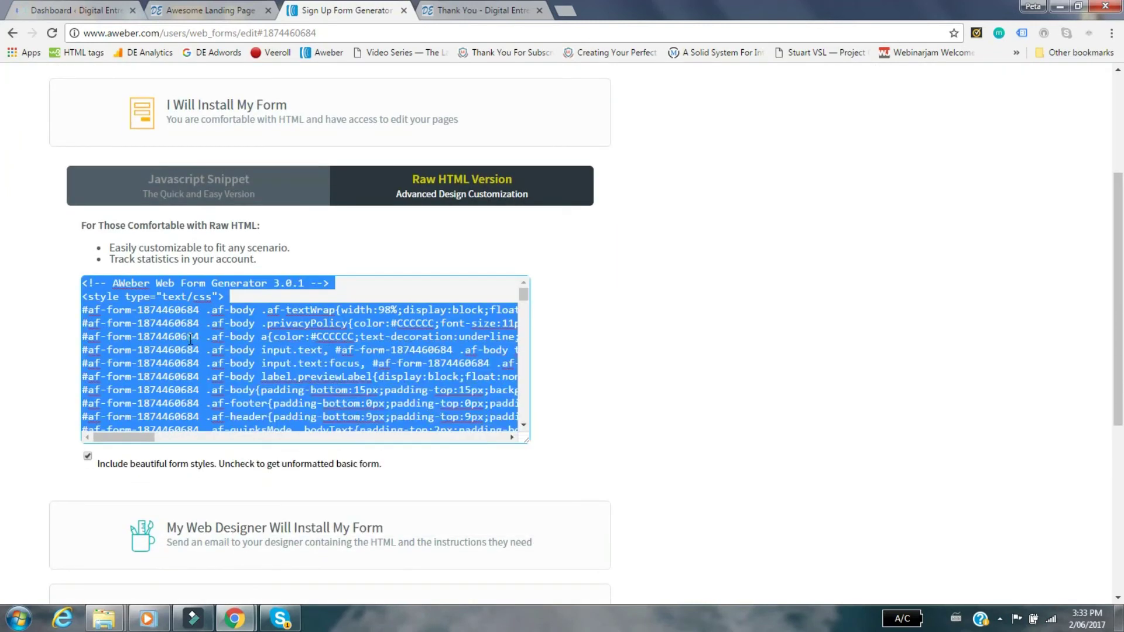
{"action": "left_click", "coordinate": [193, 338]}
{"action": "left_click", "coordinate": [256, 328]}
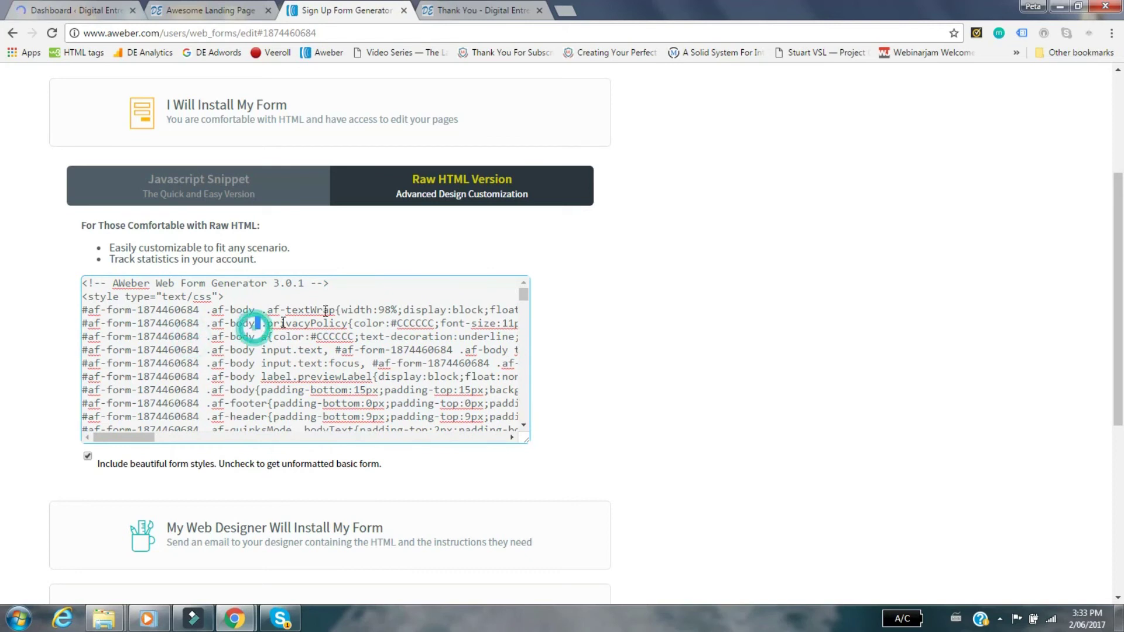
{"action": "left_click", "coordinate": [413, 263]}
{"action": "left_click", "coordinate": [272, 340]}
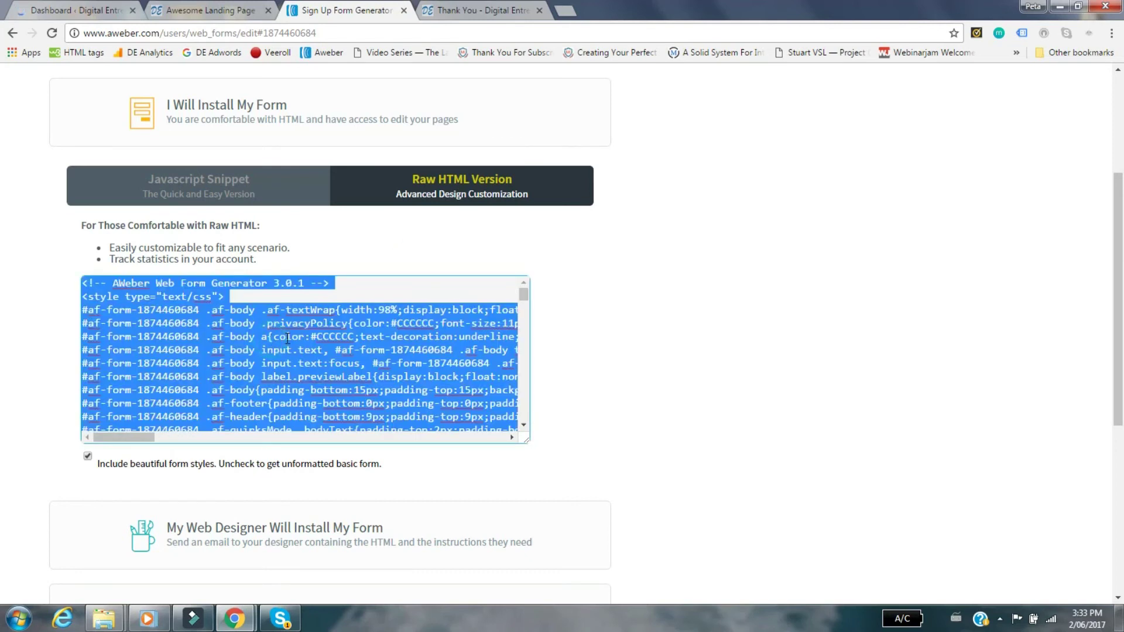
{"action": "right_click", "coordinate": [282, 385]}
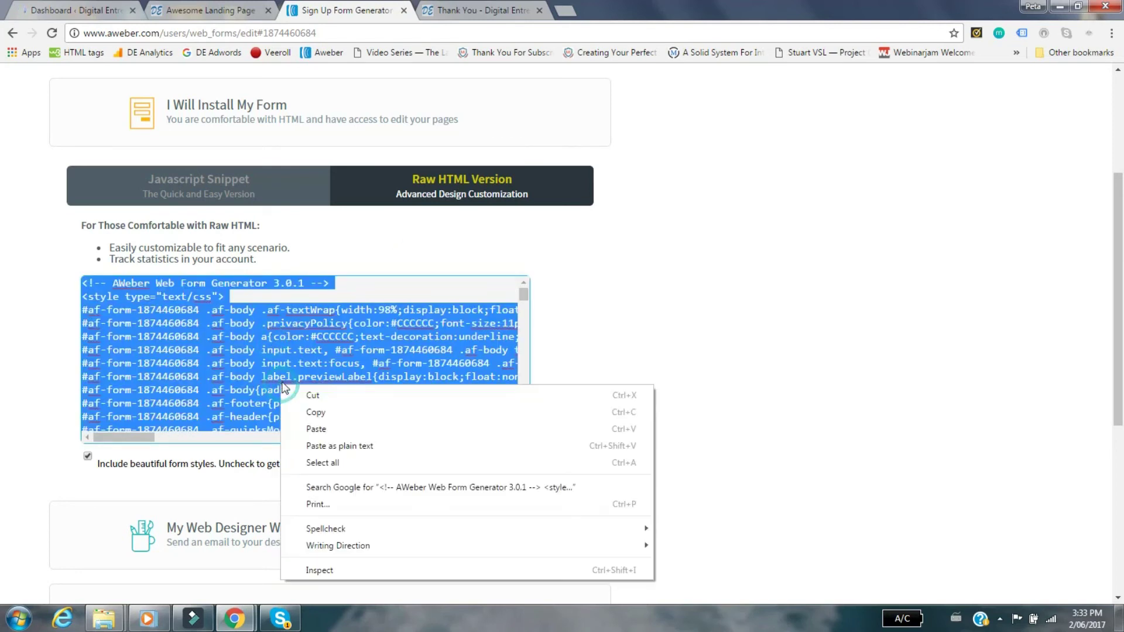
{"action": "left_click", "coordinate": [301, 410]}
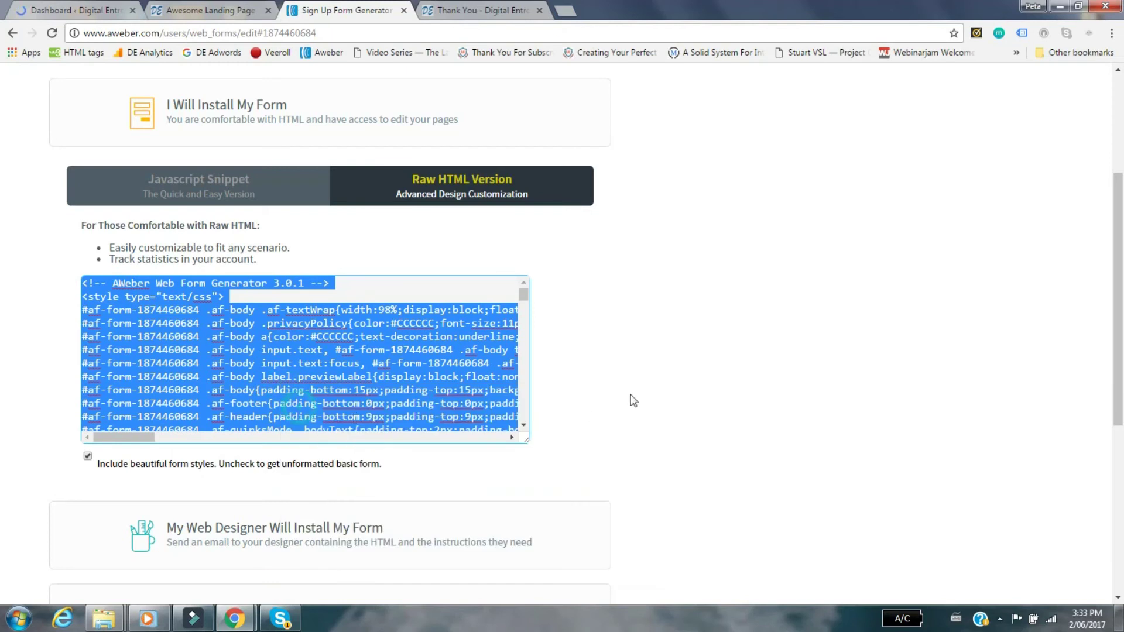
In the landing page editor, set the opt-in Integration Type to Custom form
{"action": "left_click", "coordinate": [204, 9]}
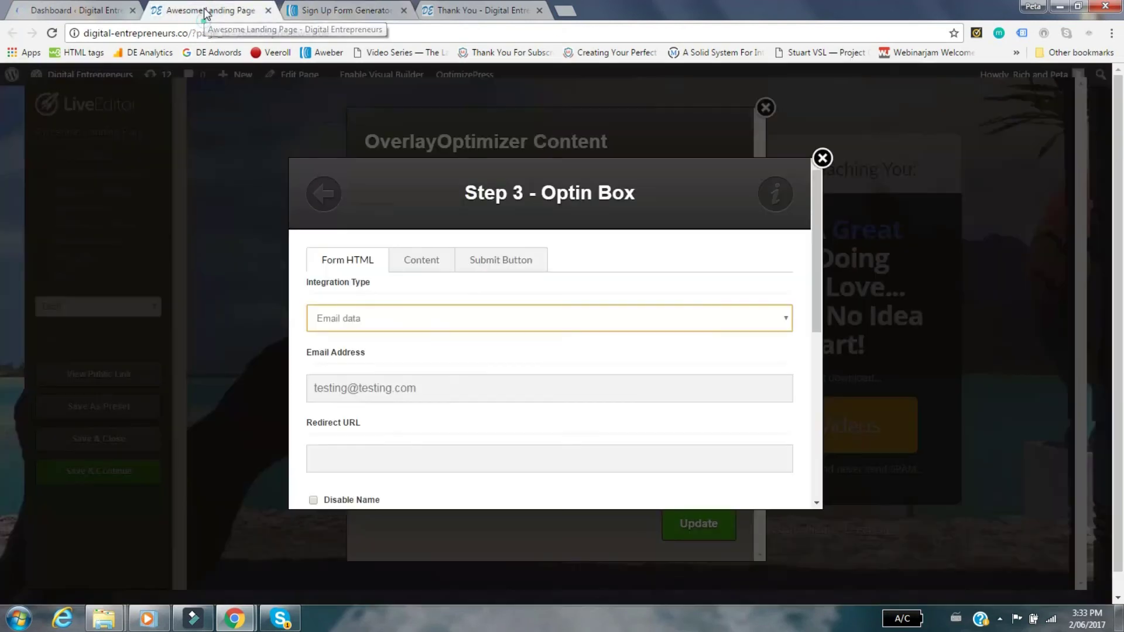
{"action": "left_click", "coordinate": [366, 319]}
{"action": "left_click", "coordinate": [357, 350]}
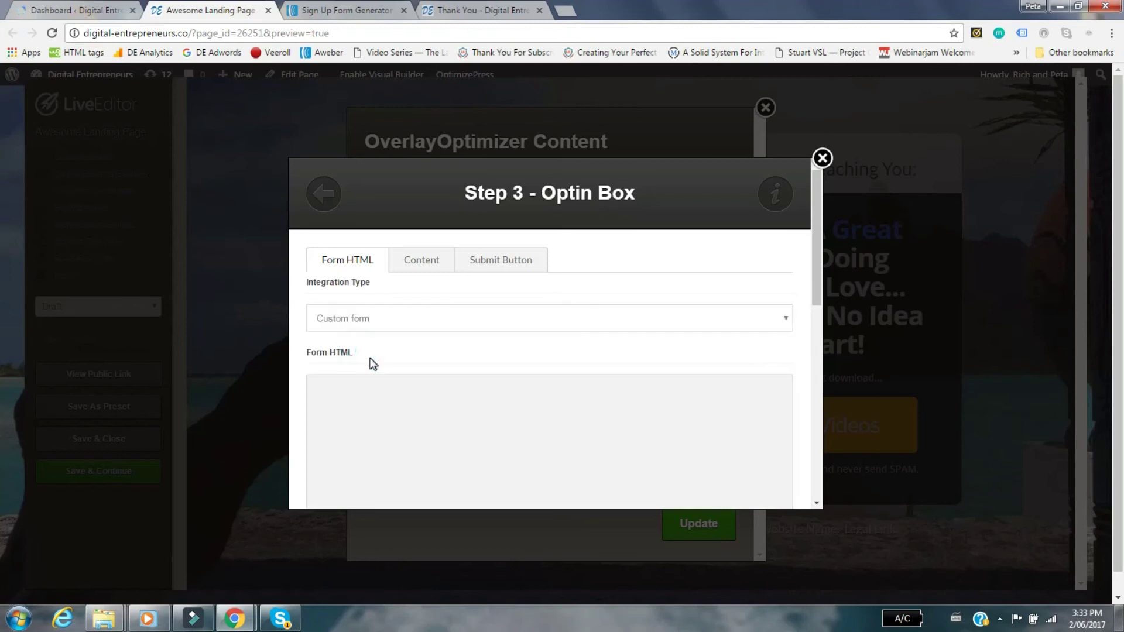
Paste the AWeber form HTML into the Form HTML field and insert it
{"action": "scroll", "coordinate": [350, 420], "scroll_direction": "down", "scroll_amount": 3}
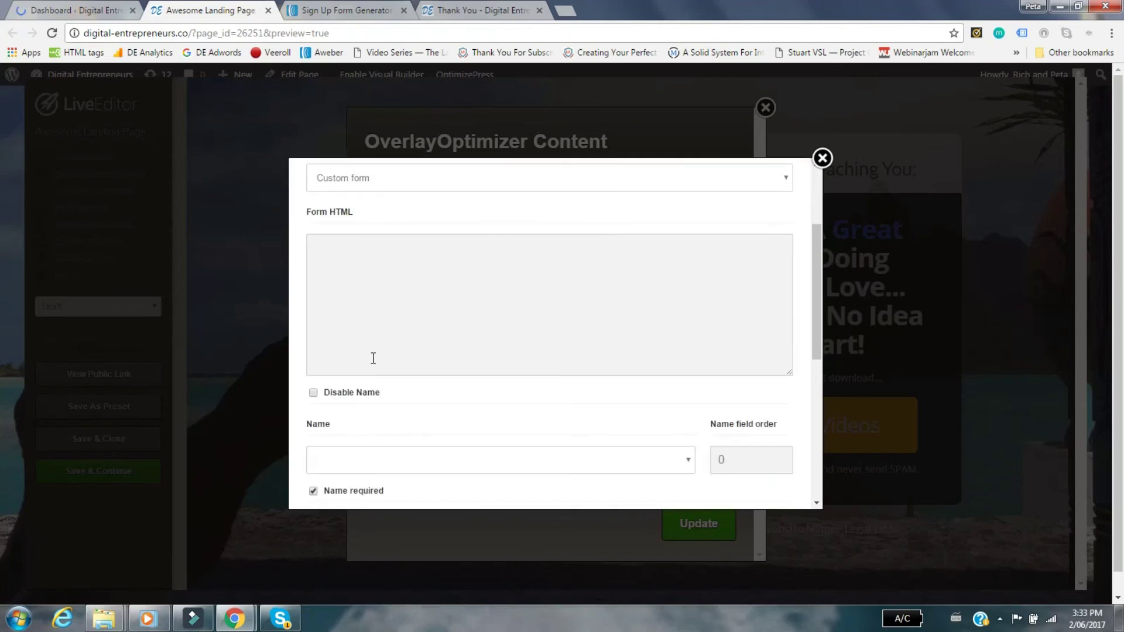
{"action": "left_click", "coordinate": [338, 244]}
{"action": "right_click", "coordinate": [336, 250]}
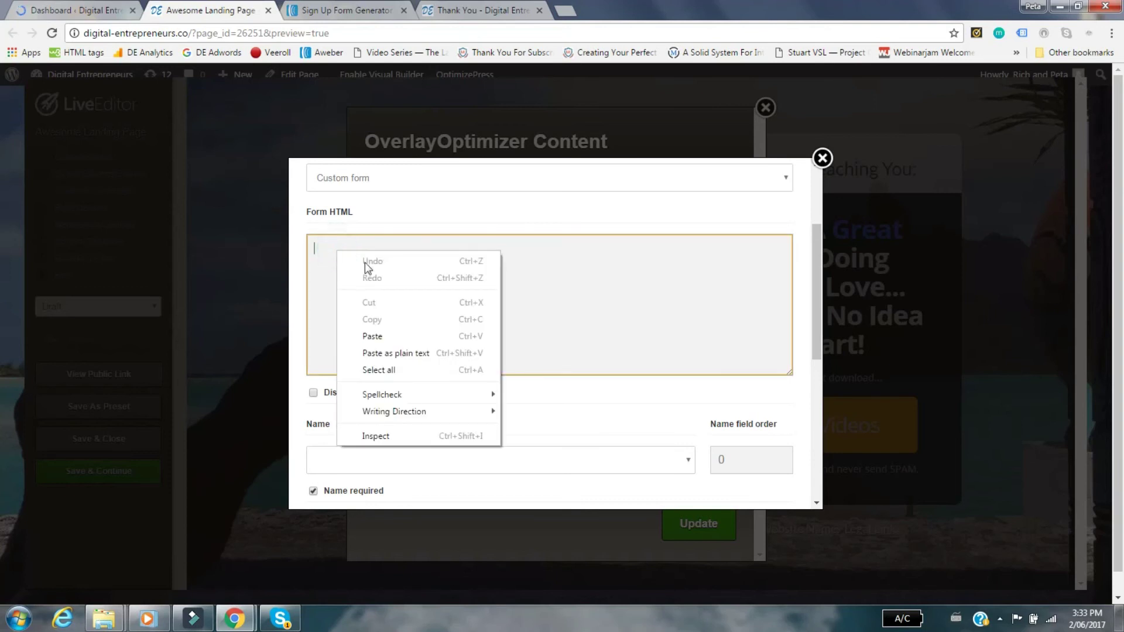
{"action": "left_click", "coordinate": [406, 338]}
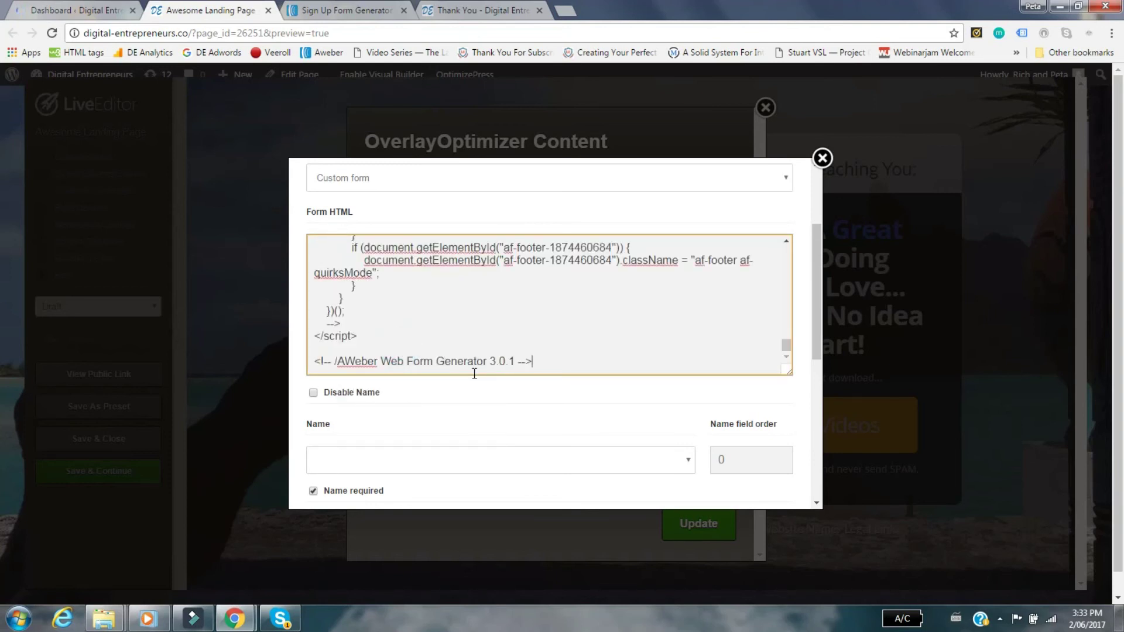
{"action": "scroll", "coordinate": [466, 392], "scroll_direction": "down", "scroll_amount": 2}
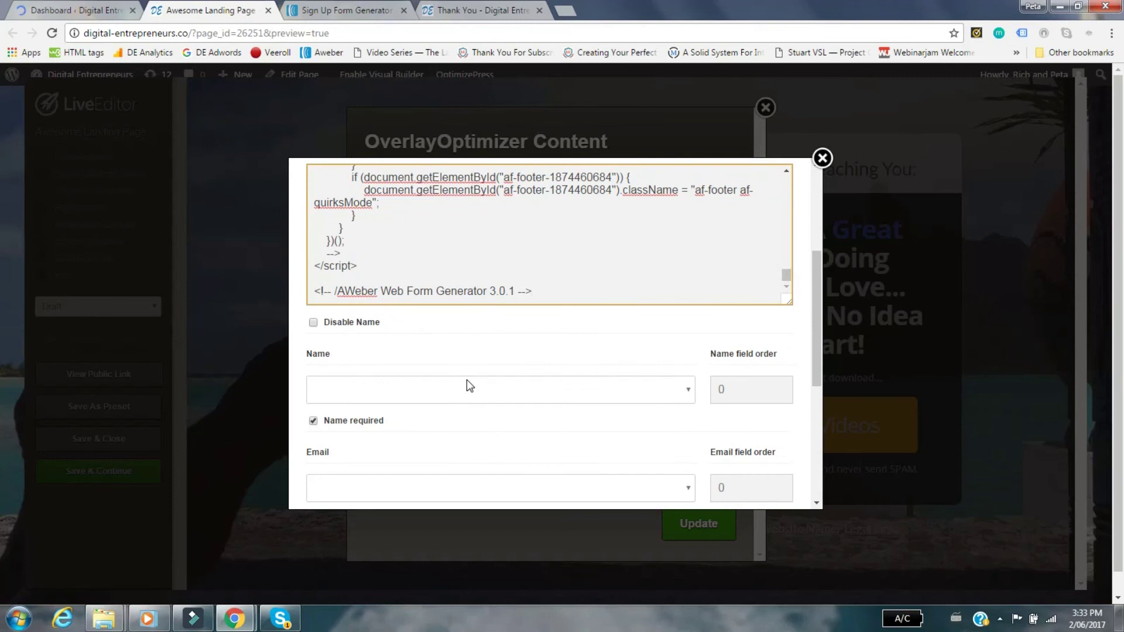
{"action": "scroll", "coordinate": [466, 379], "scroll_direction": "down", "scroll_amount": 5}
{"action": "left_click", "coordinate": [613, 480]}
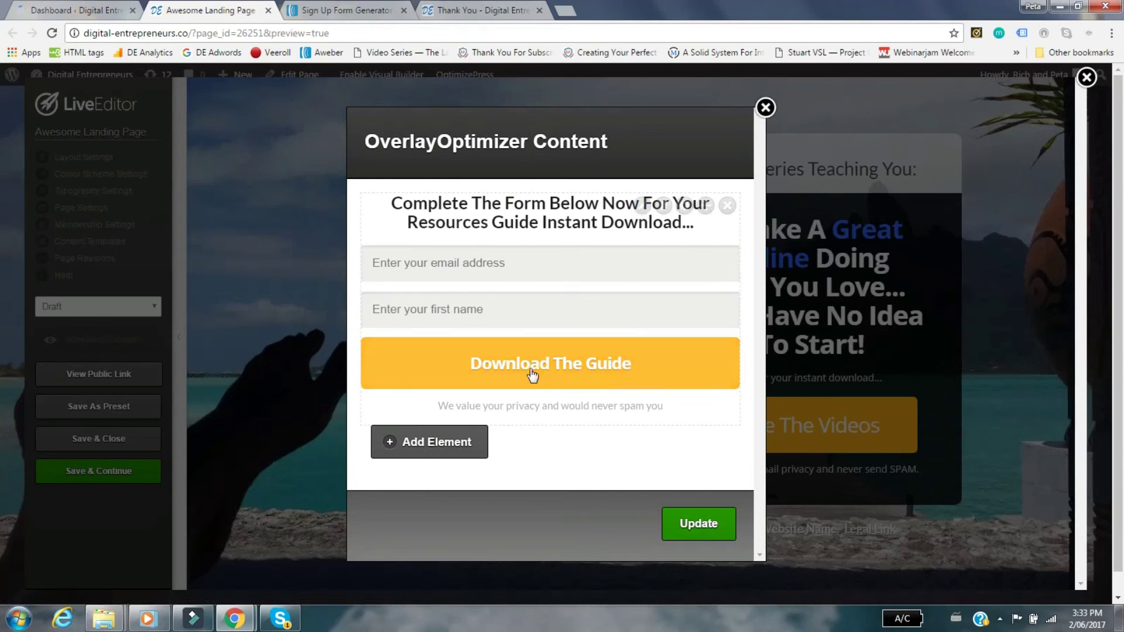
Apply the overlay changes with Update, recheck the AWeber code, and save the landing page
{"action": "left_click", "coordinate": [694, 526]}
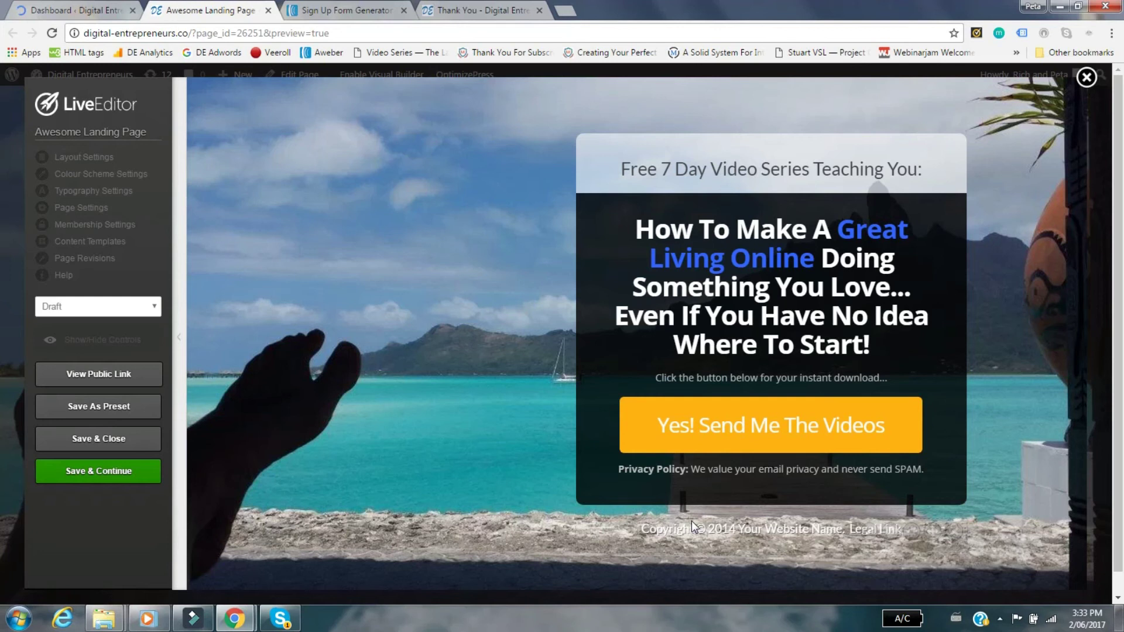
{"action": "left_click", "coordinate": [327, 11]}
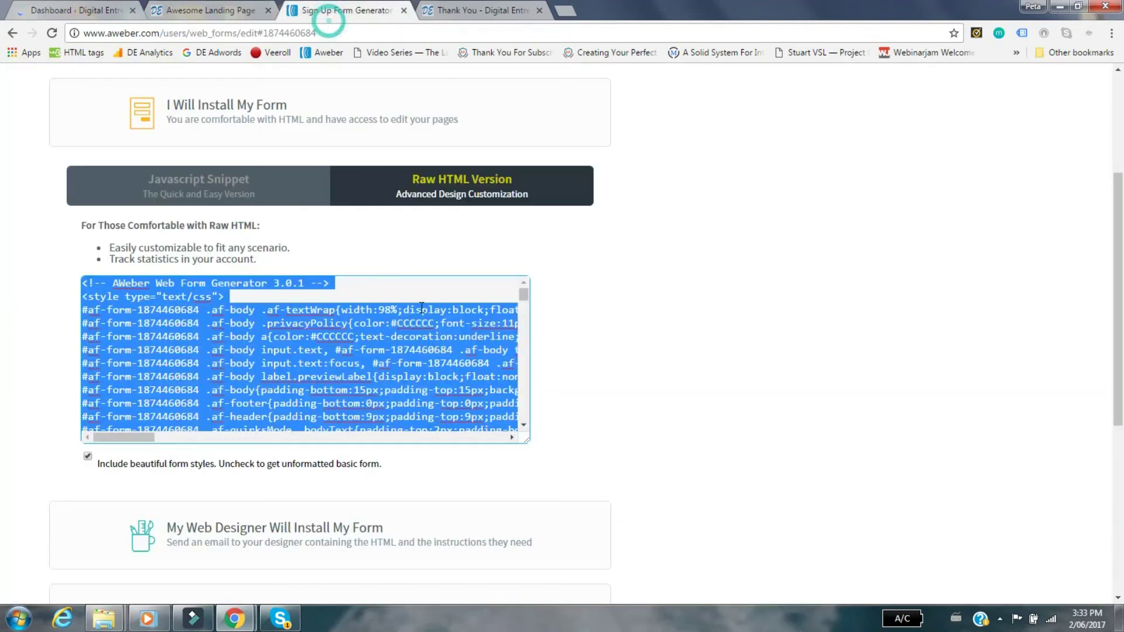
{"action": "scroll", "coordinate": [459, 238], "scroll_direction": "up", "scroll_amount": 4}
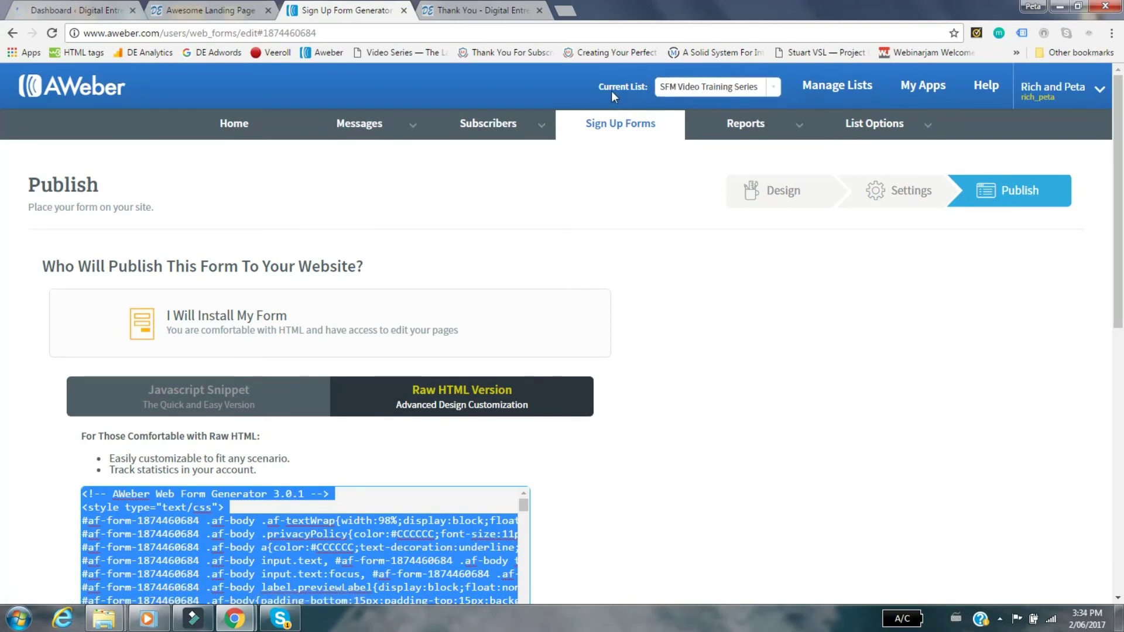
{"action": "left_click", "coordinate": [206, 11]}
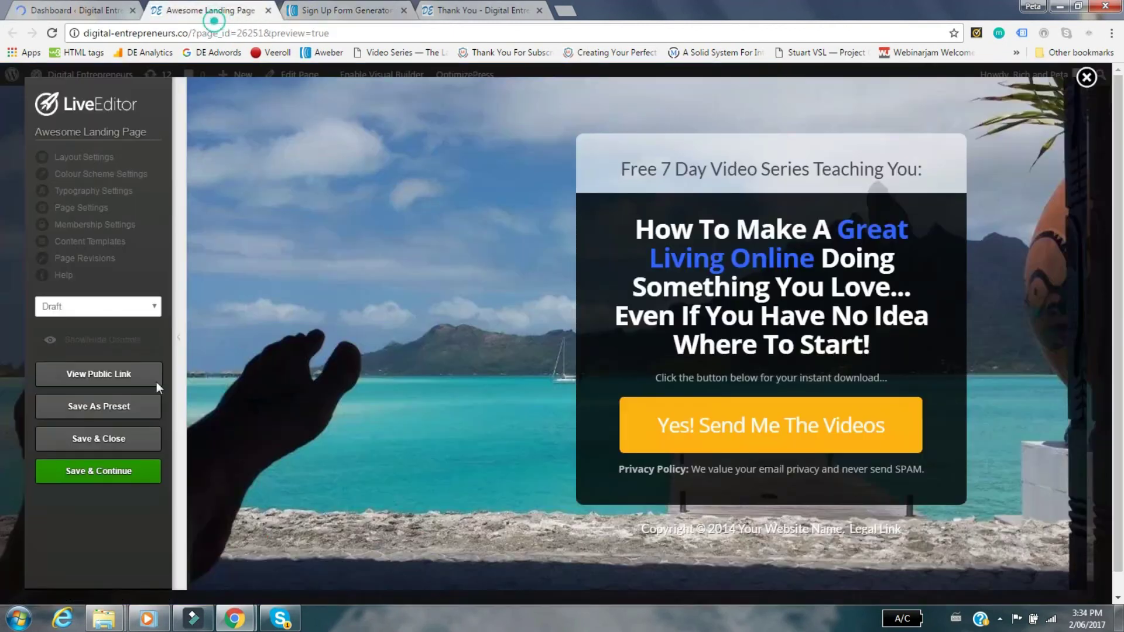
{"action": "left_click", "coordinate": [339, 11]}
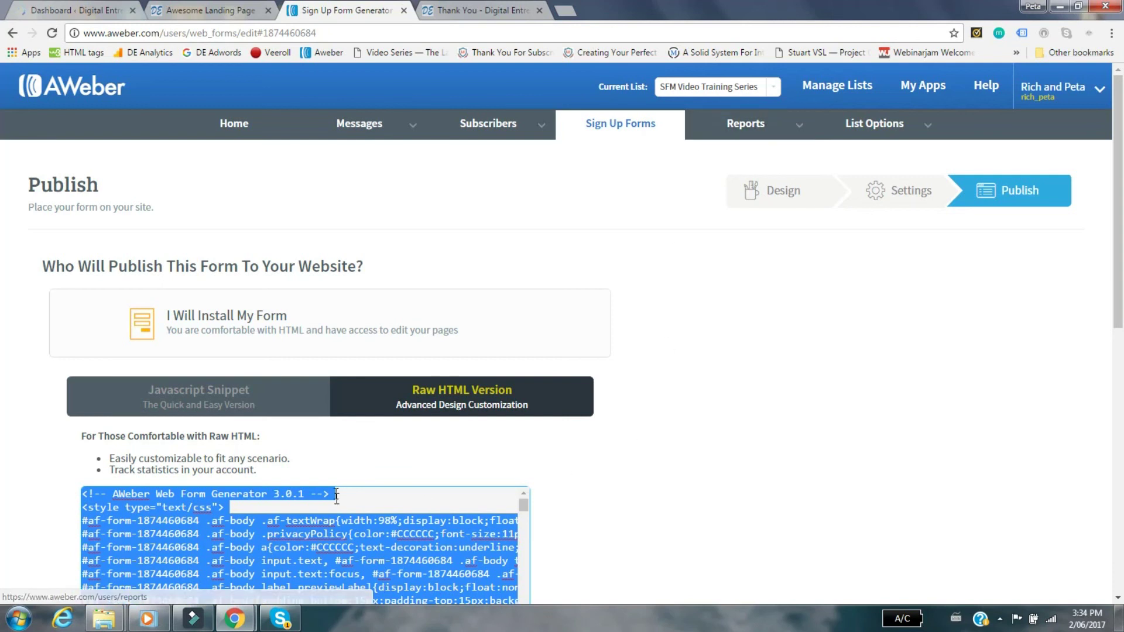
{"action": "scroll", "coordinate": [460, 208], "scroll_direction": "down", "scroll_amount": 3}
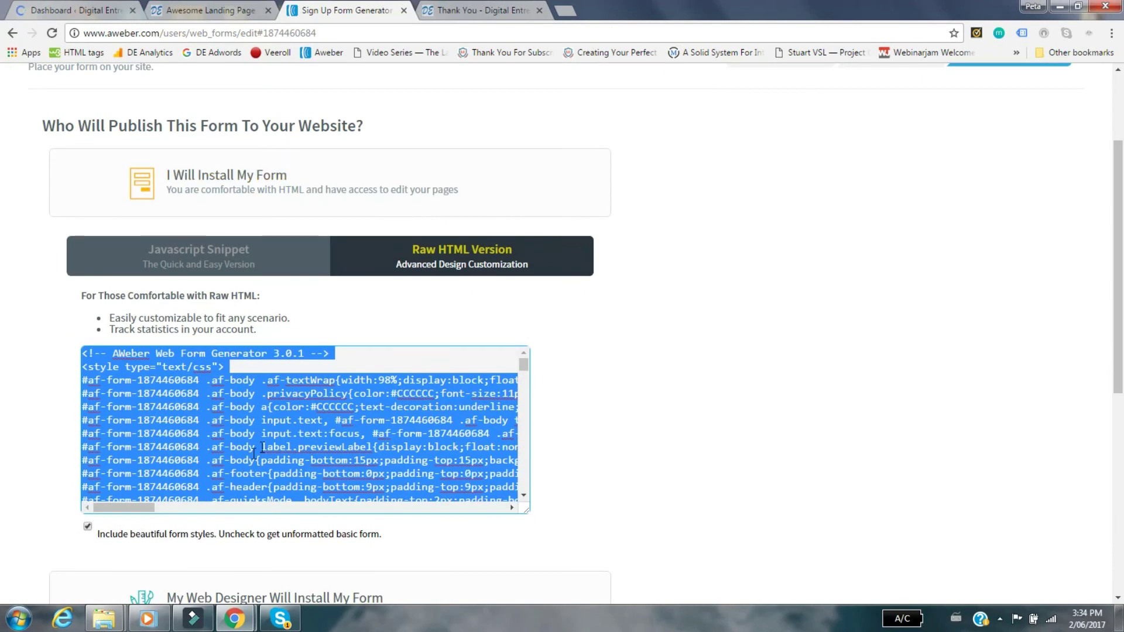
{"action": "left_click", "coordinate": [206, 4]}
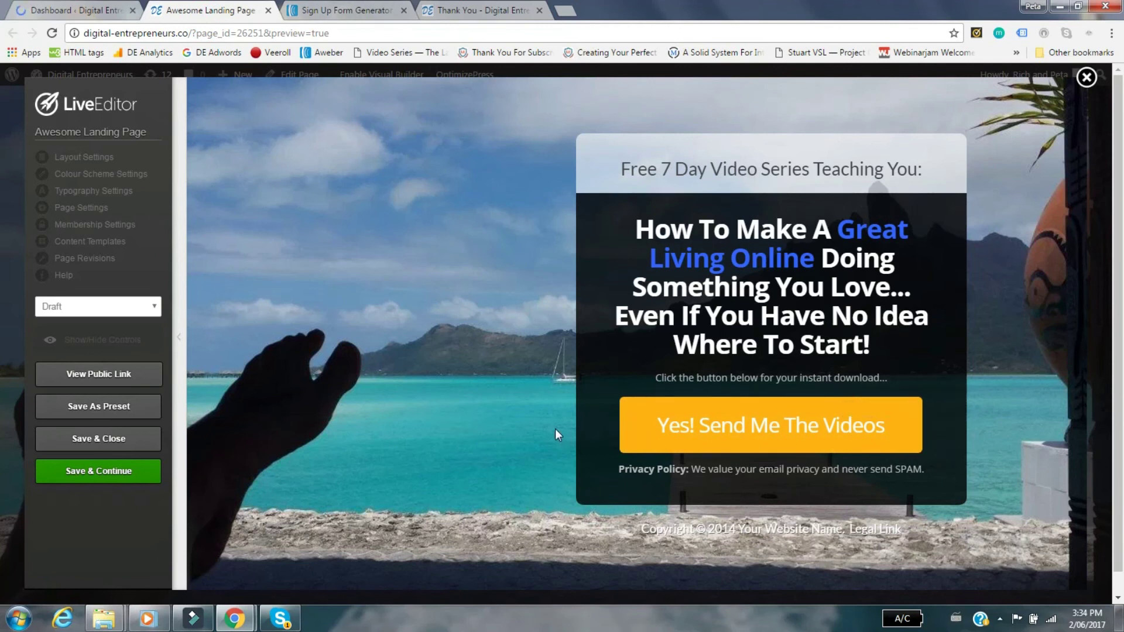
{"action": "left_click", "coordinate": [87, 475]}
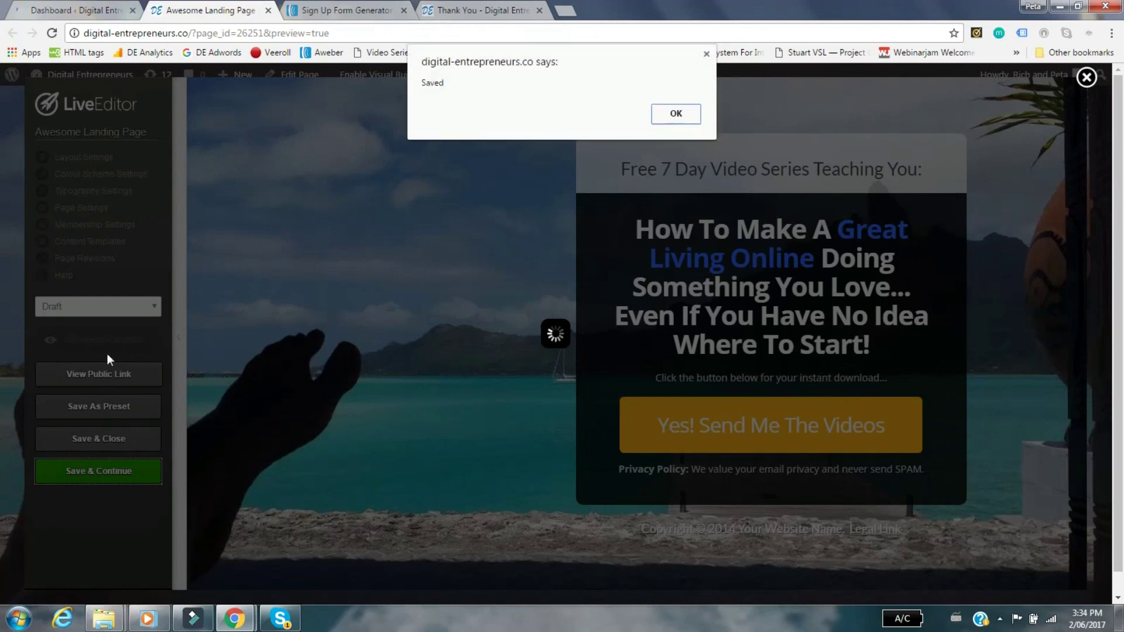
Dismiss the Saved alert, open the preview's opt-in popup, and focus its email field
{"action": "left_click", "coordinate": [679, 119]}
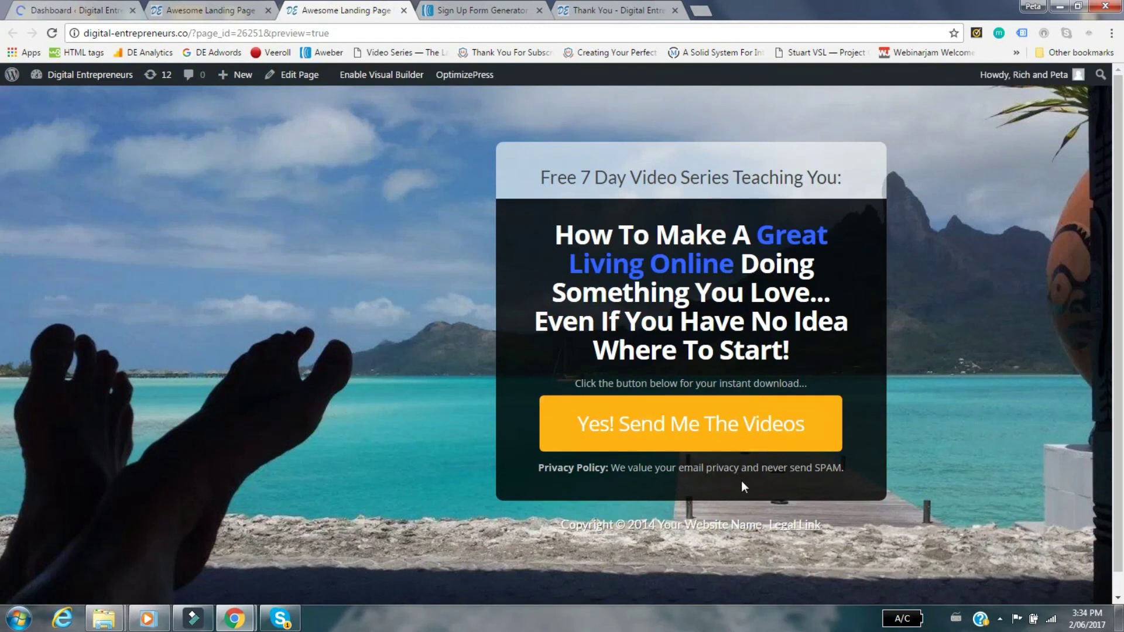
{"action": "left_click", "coordinate": [698, 430]}
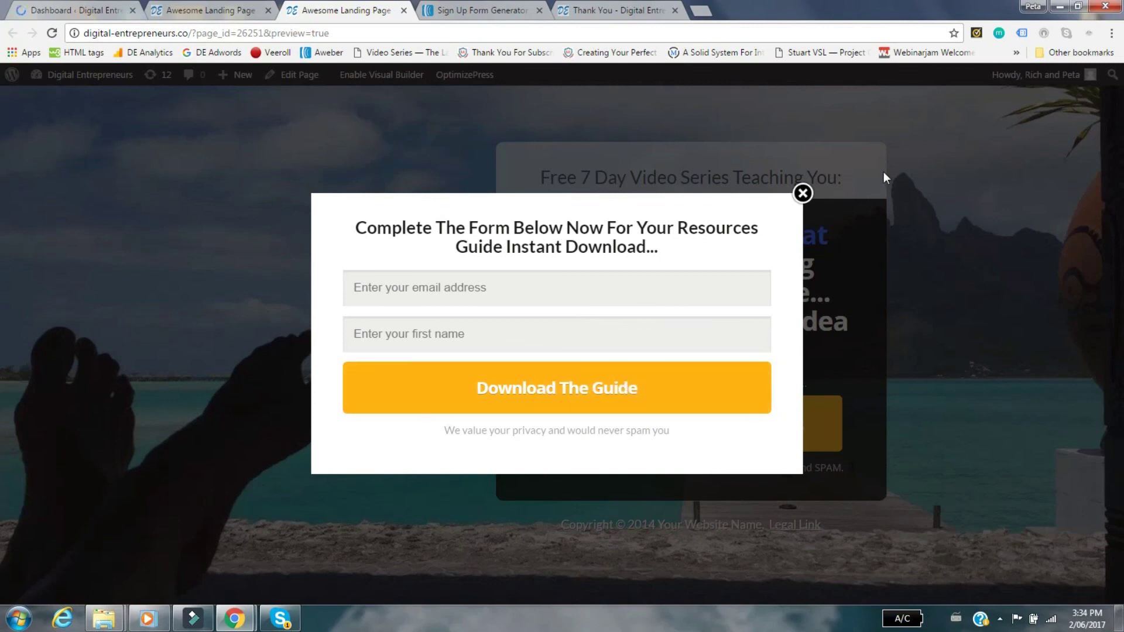
{"action": "left_click", "coordinate": [508, 283]}
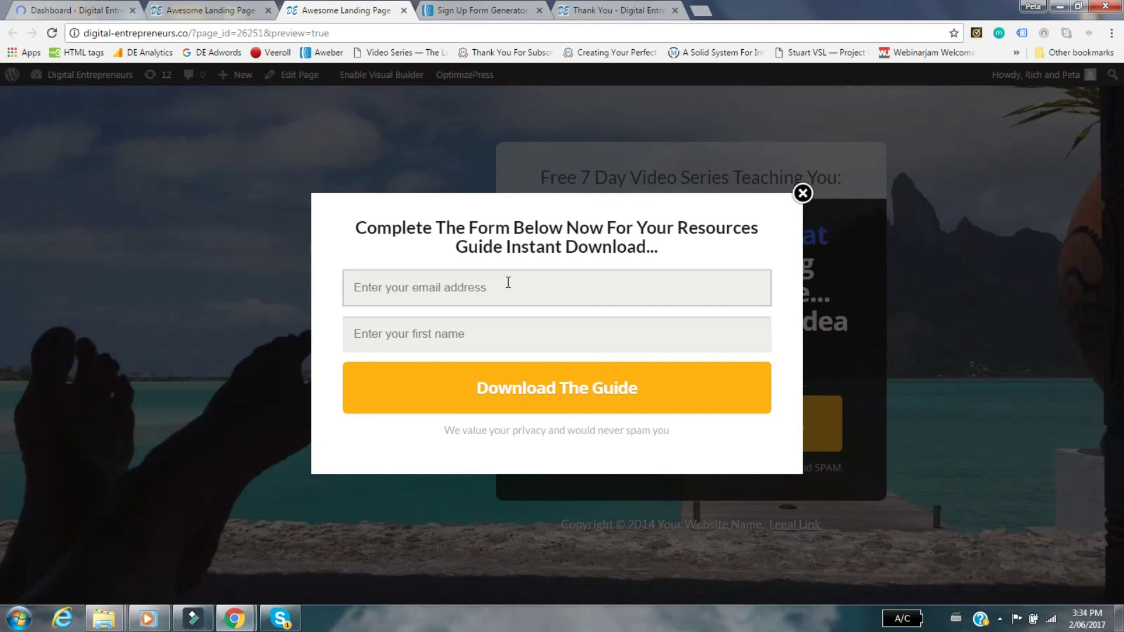
Fill the email from autofill, enter a test first name, and submit Download The Guide
{"action": "left_click", "coordinate": [508, 282]}
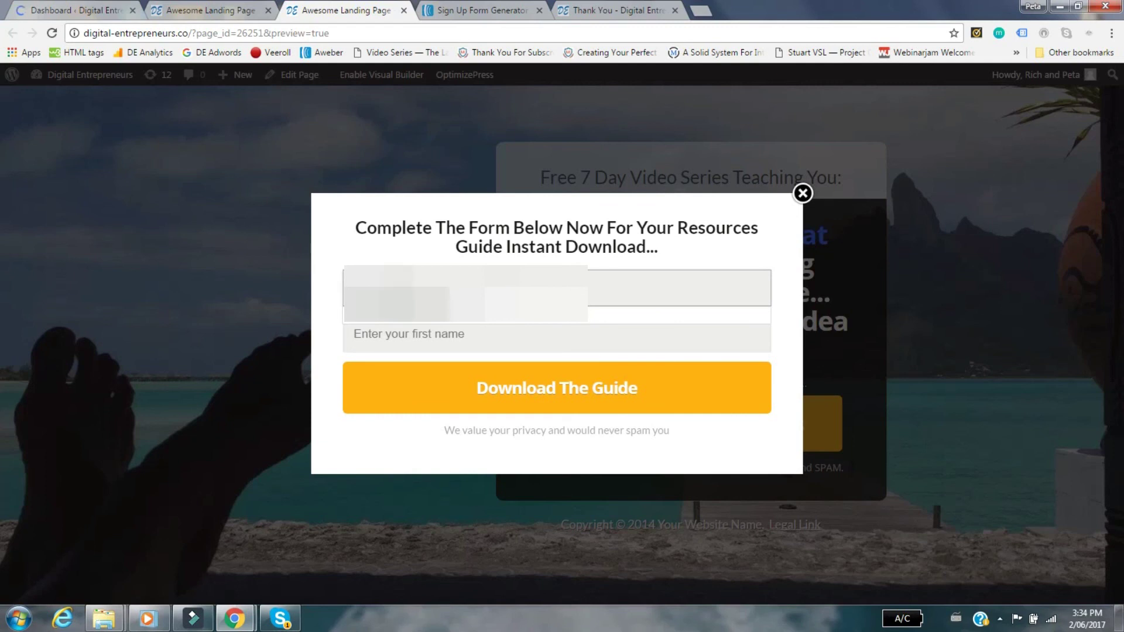
{"action": "left_click", "coordinate": [467, 309]}
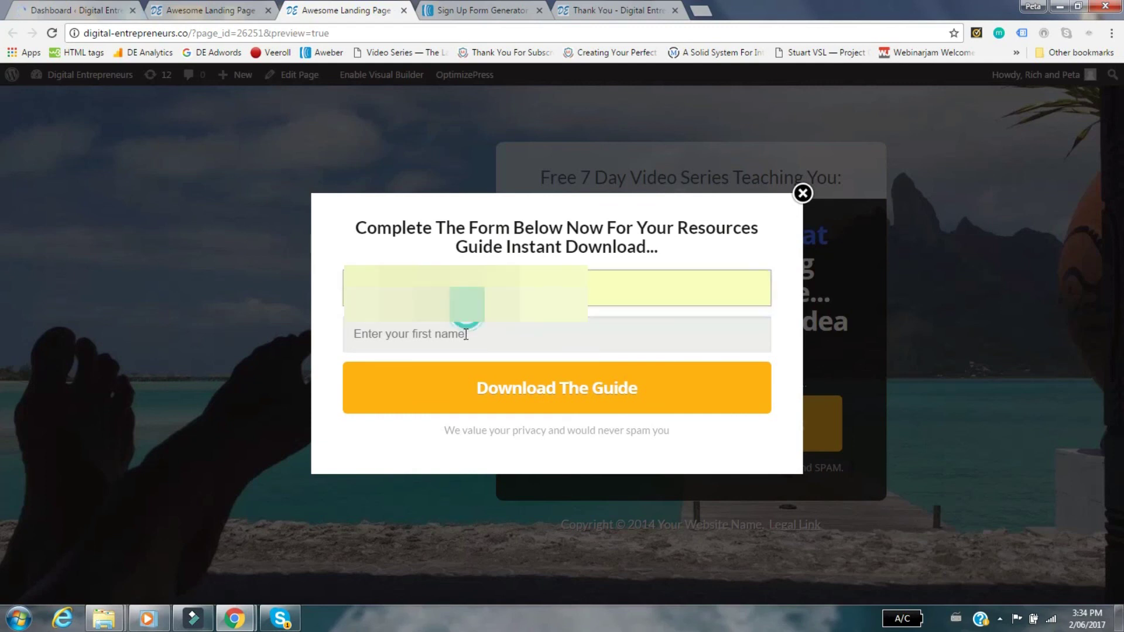
{"action": "left_click", "coordinate": [467, 333]}
{"action": "type", "text": "Rich"}
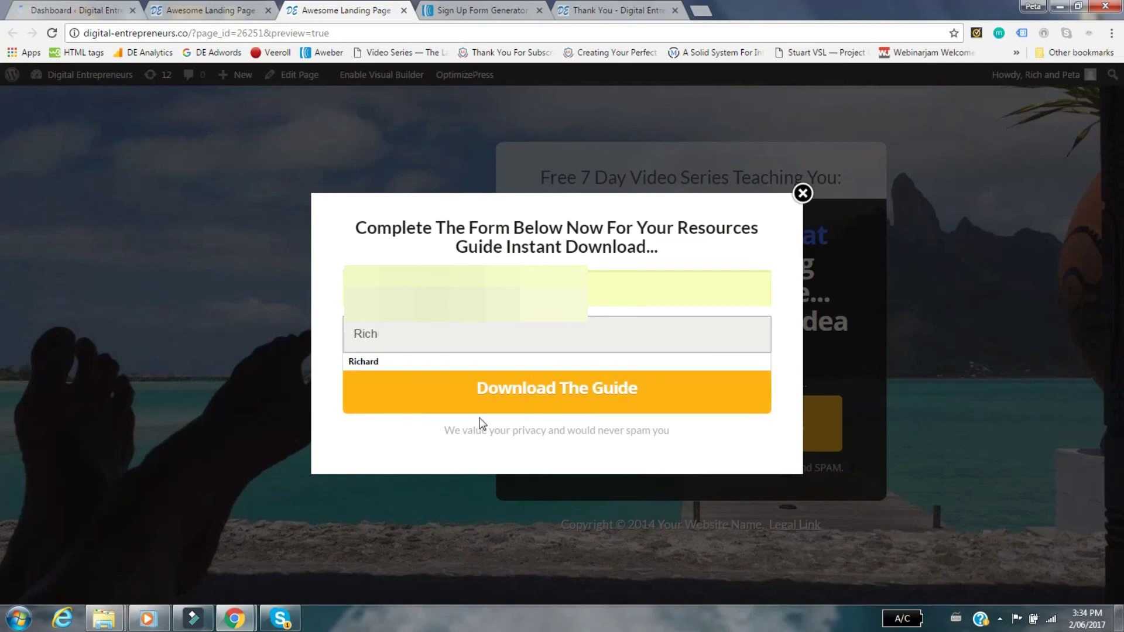
{"action": "left_click", "coordinate": [505, 393]}
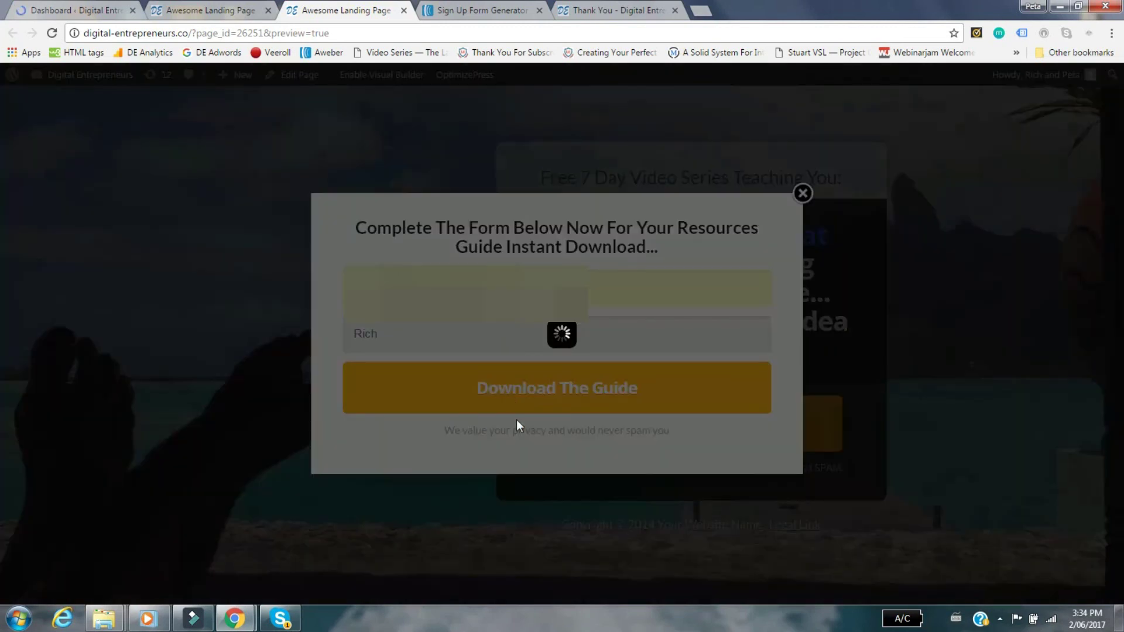